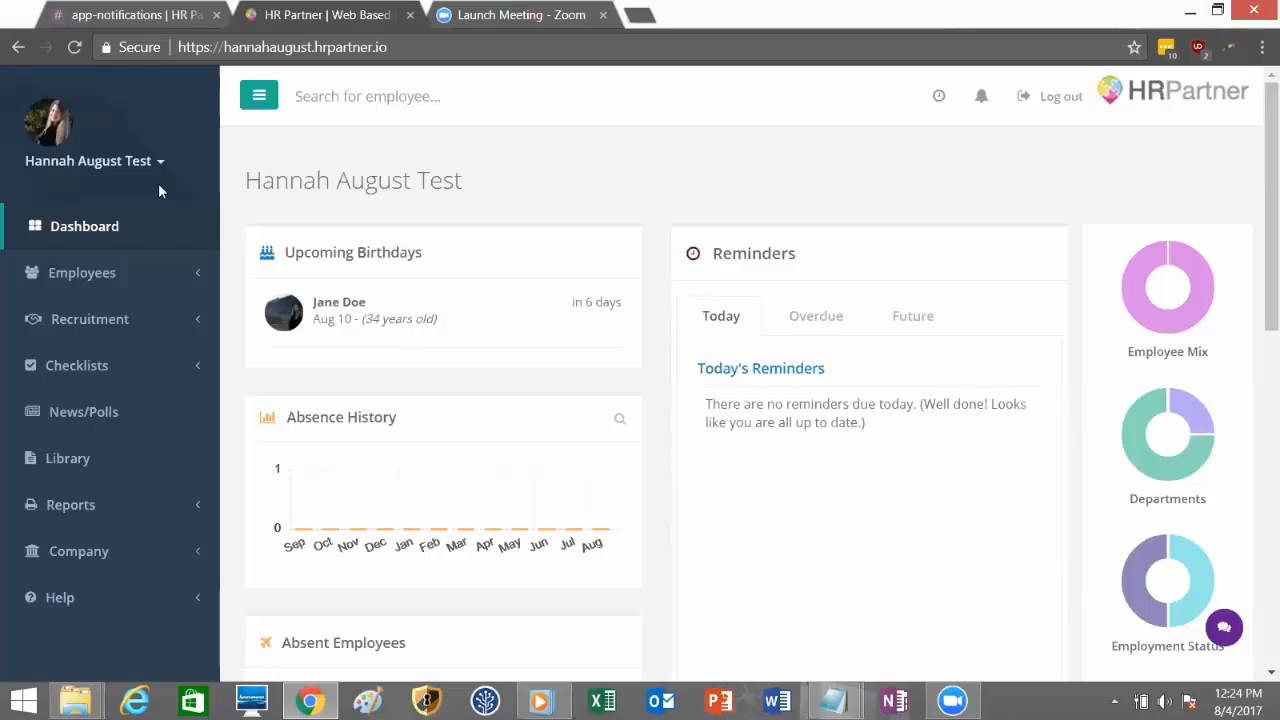
- Open the Onboarding checklist template for editing
click(109, 376)
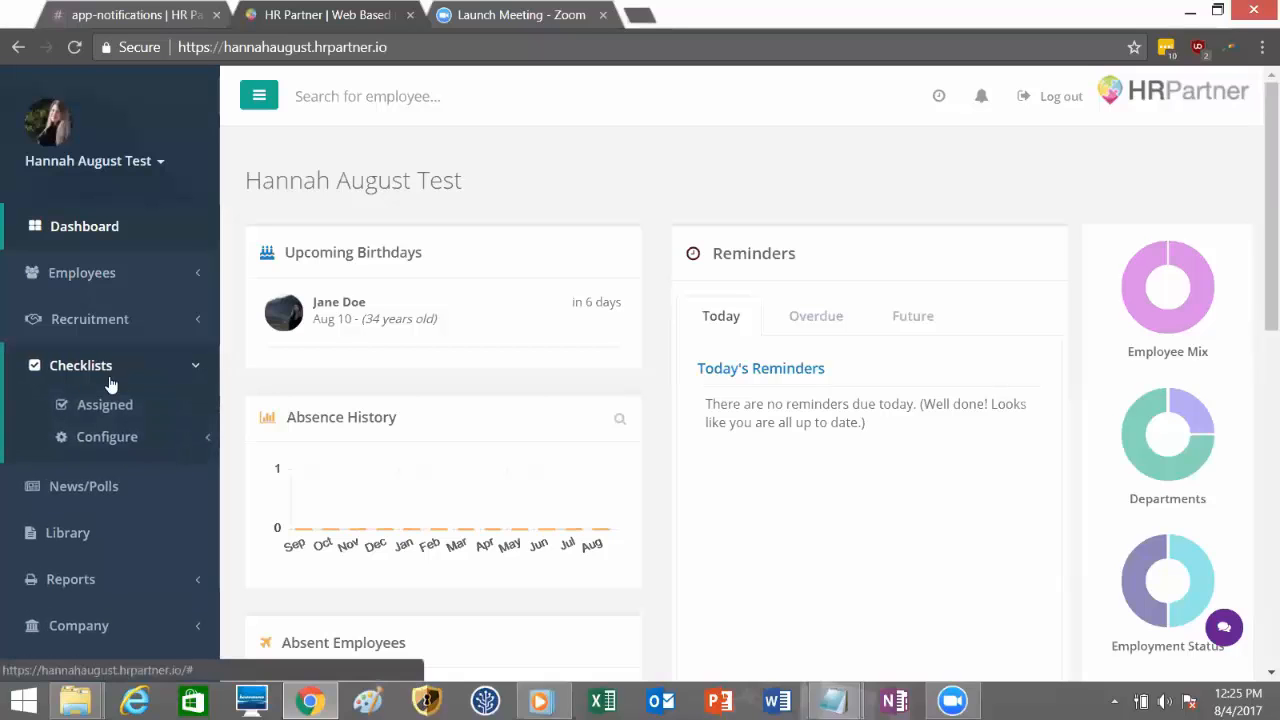
click(118, 437)
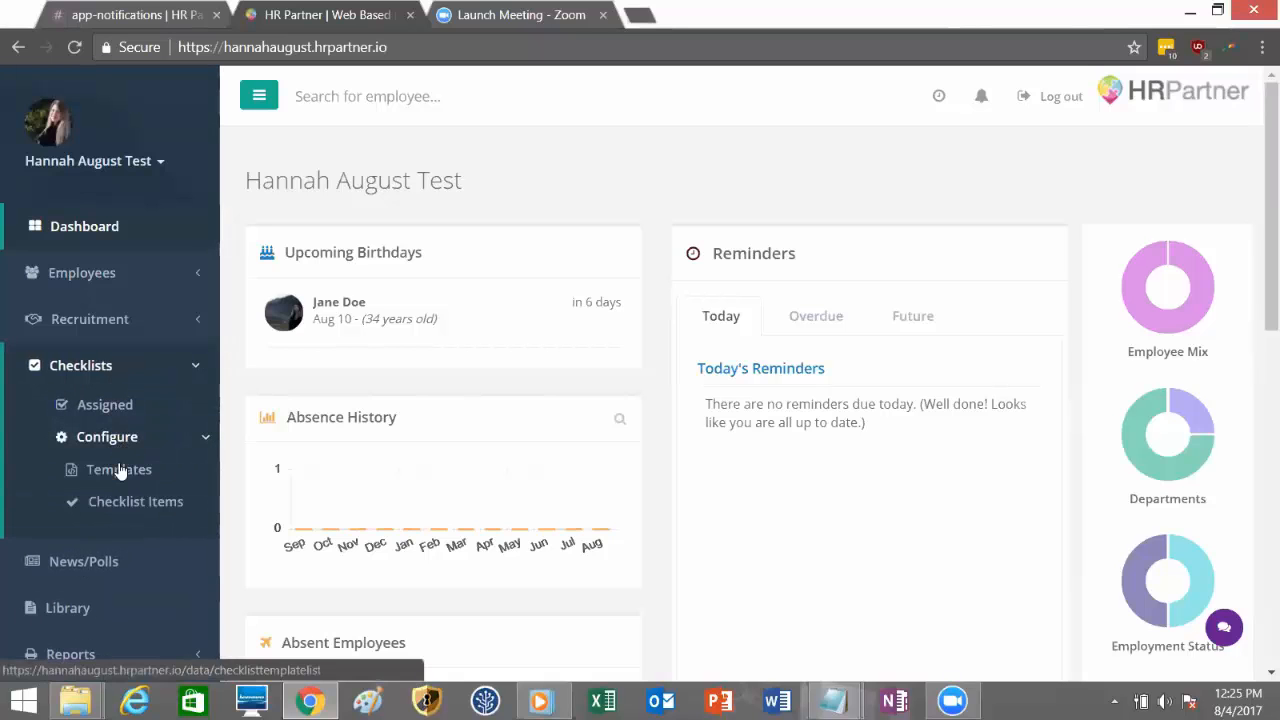
click(119, 470)
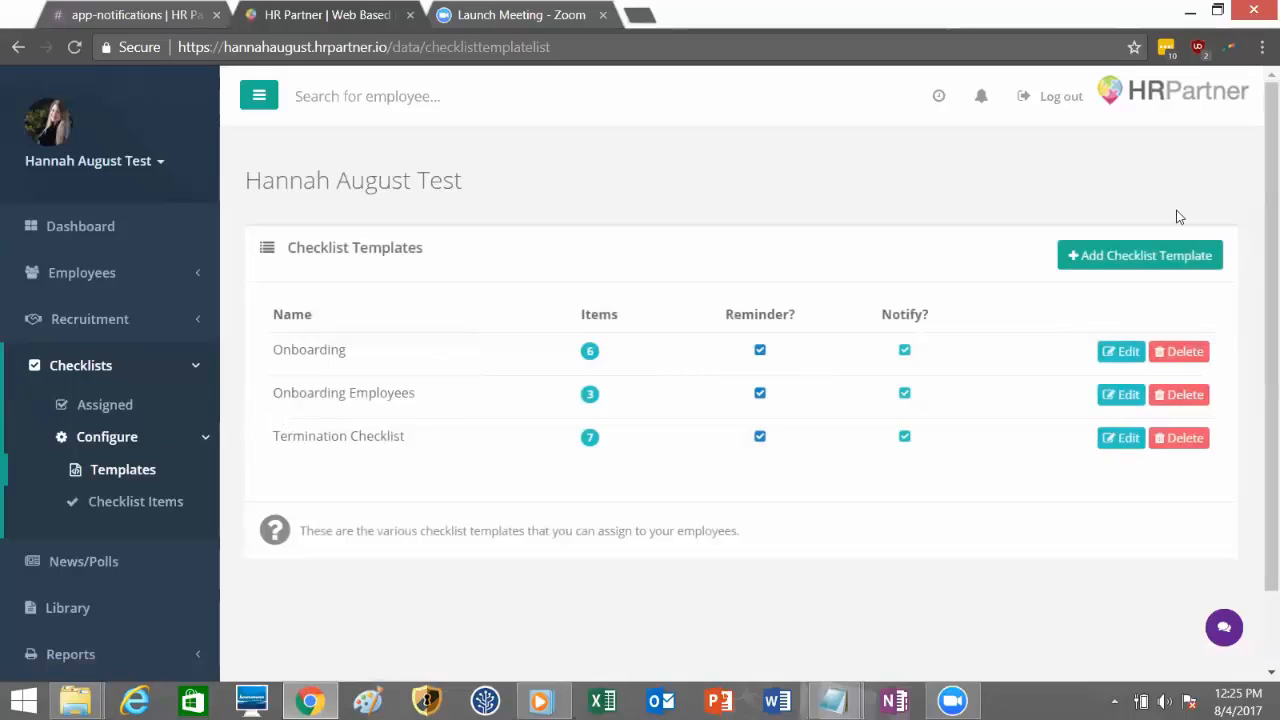
click(1106, 356)
- Set the Onboarding template's follow-up reminder to 14 days
scroll(584, 348, down, 2)
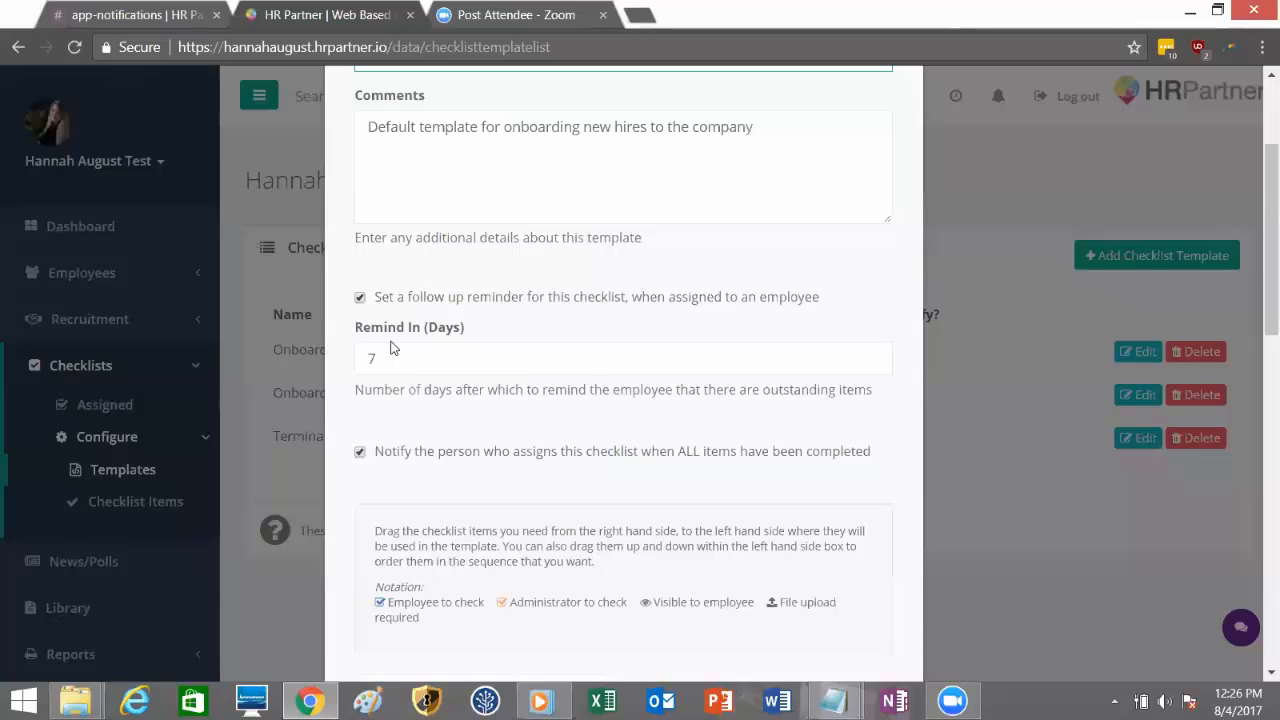
click(374, 359)
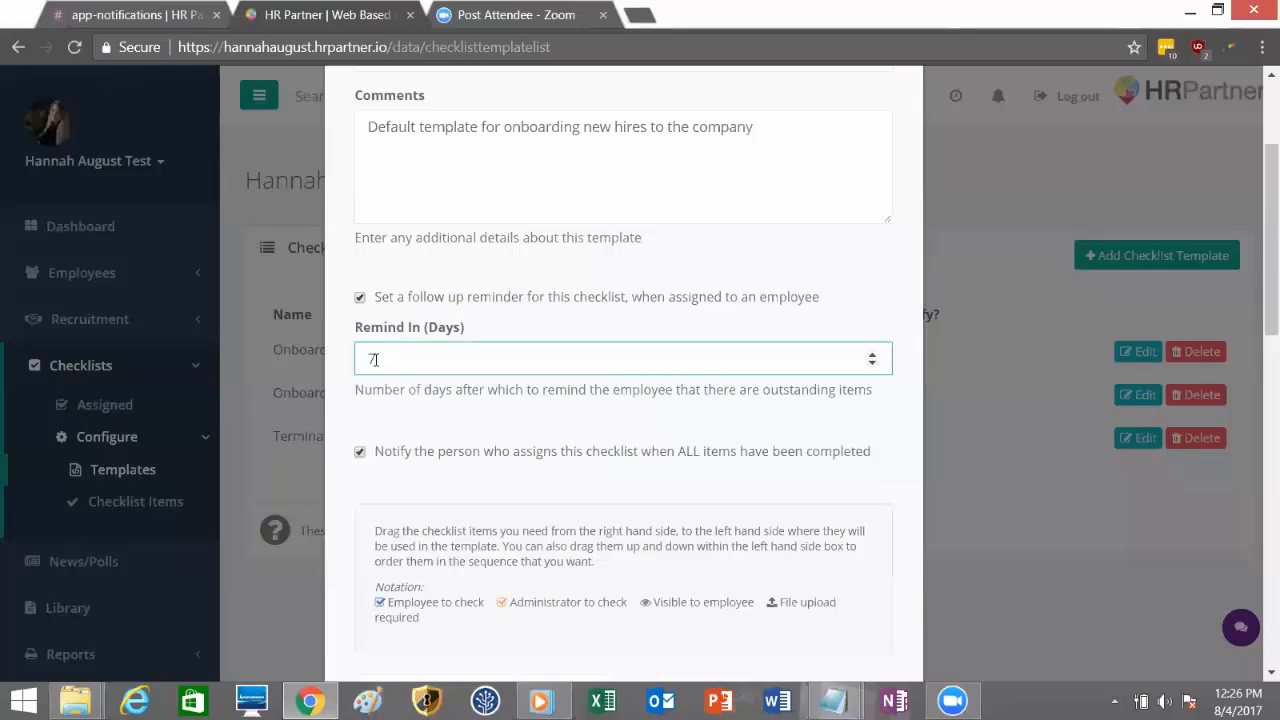
click(337, 369)
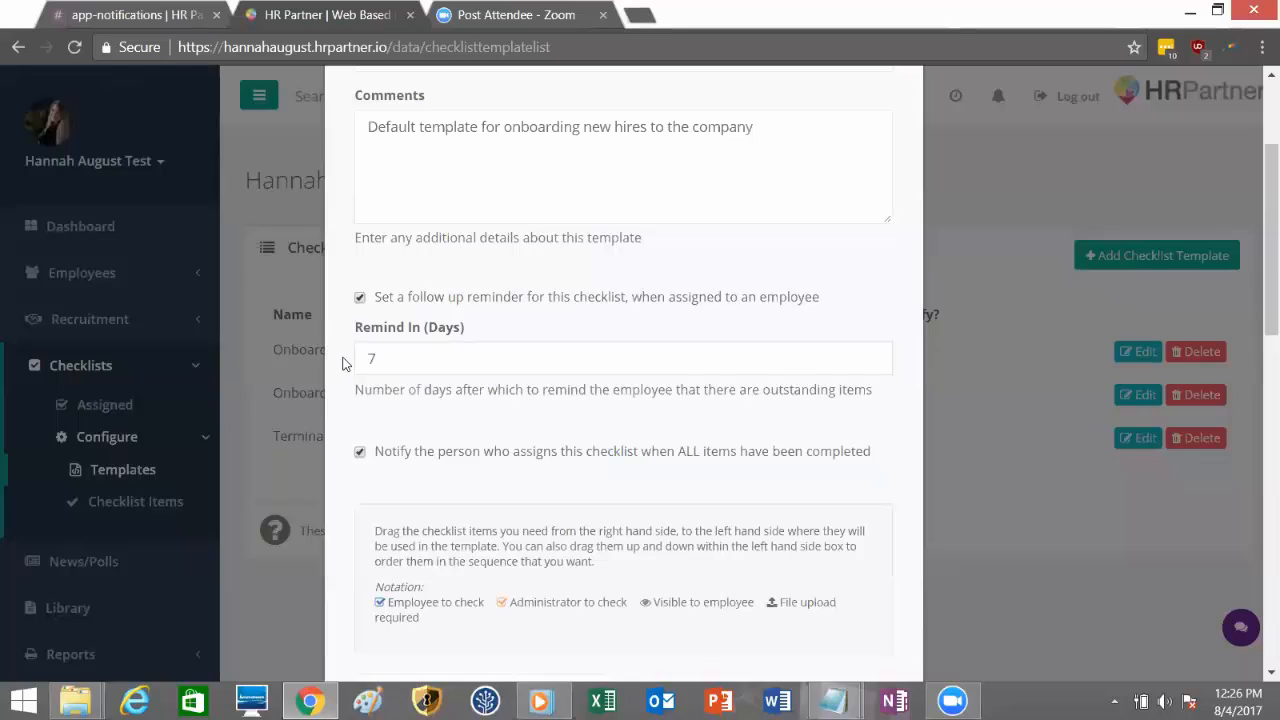
double_click(380, 359)
text(14)
click(343, 392)
- Remove "Read company handbooks and procedures" from the Onboarding template's selected items and save the template
scroll(394, 389, down, 1)
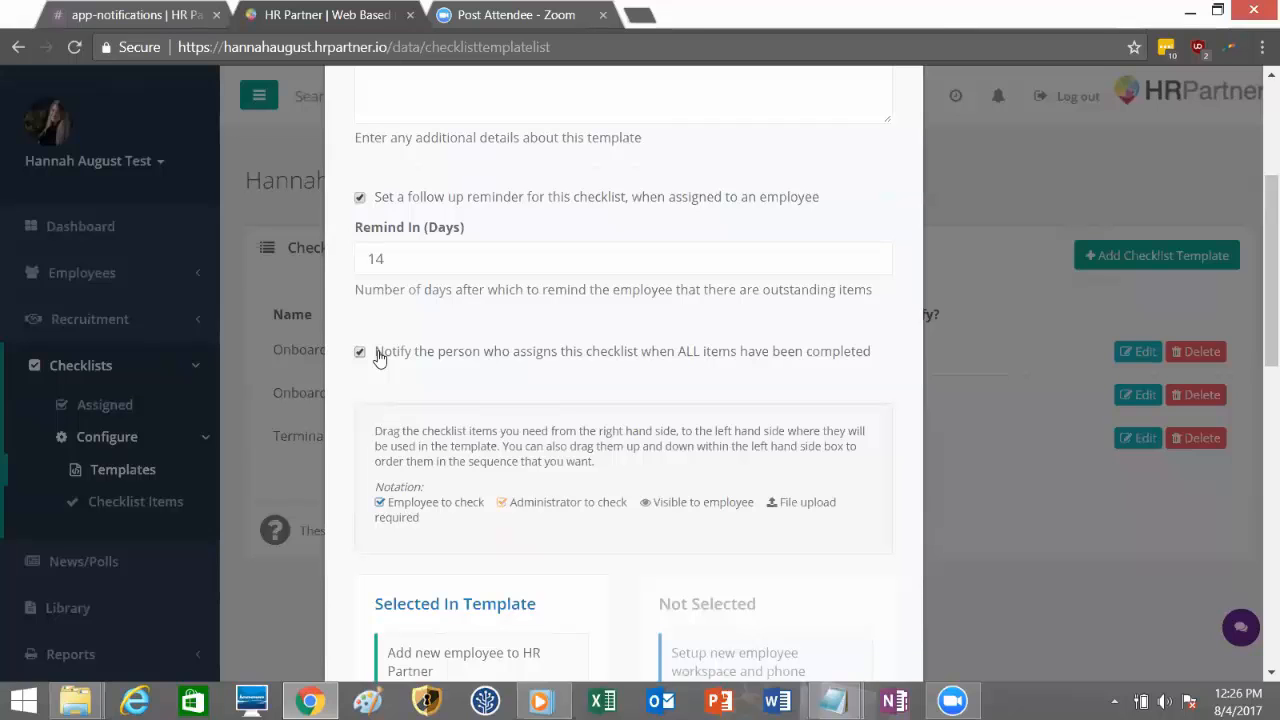
scroll(646, 451, down, 5)
scroll(637, 463, up, 2)
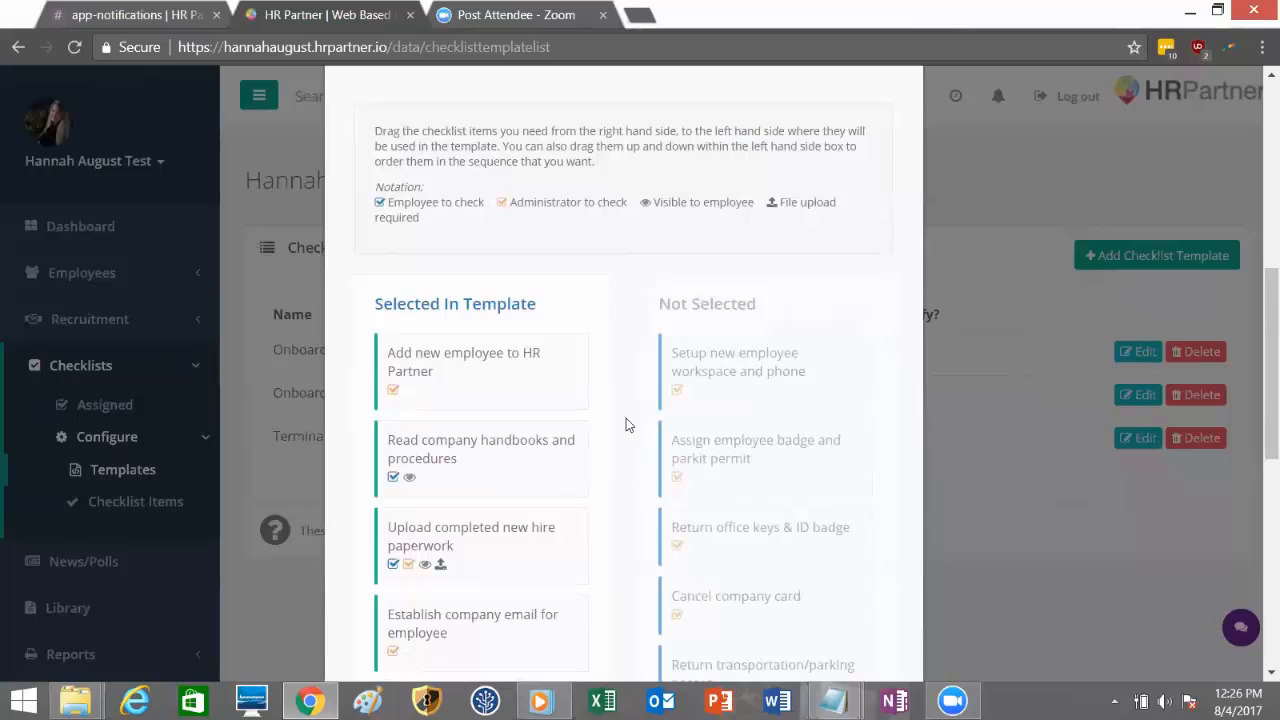
scroll(624, 414, down, 2)
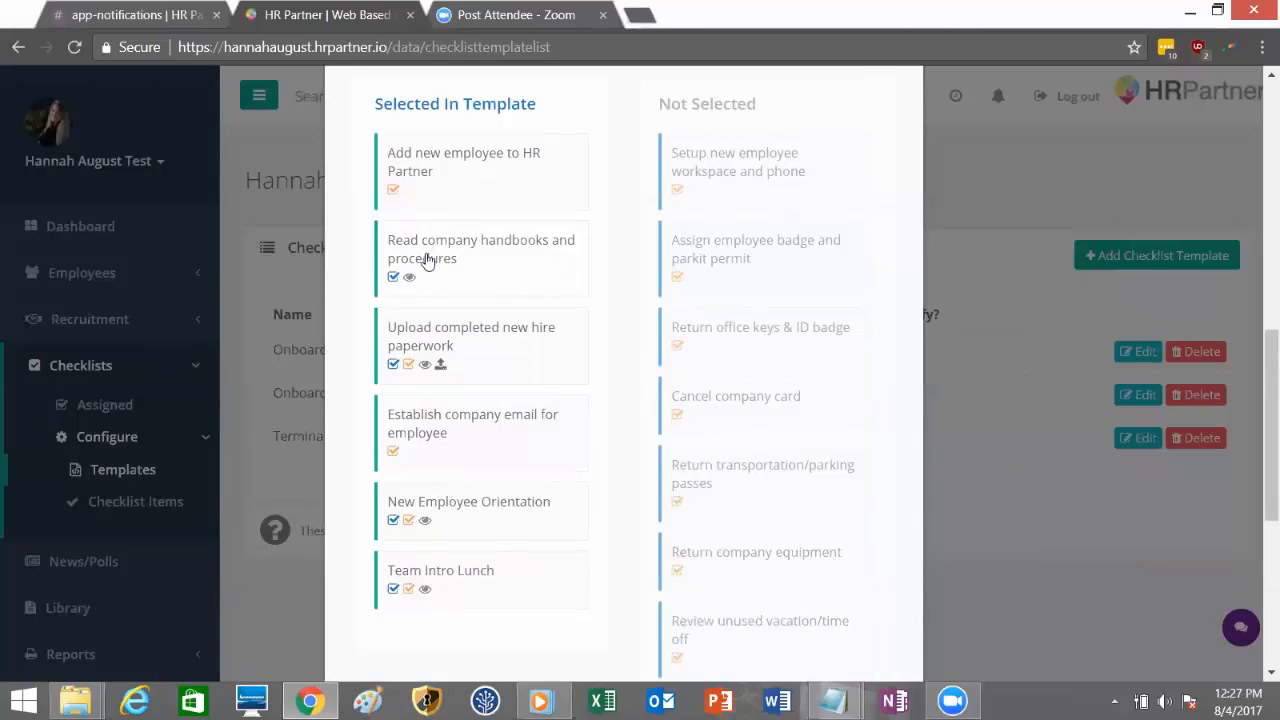
drag(427, 260, 717, 263)
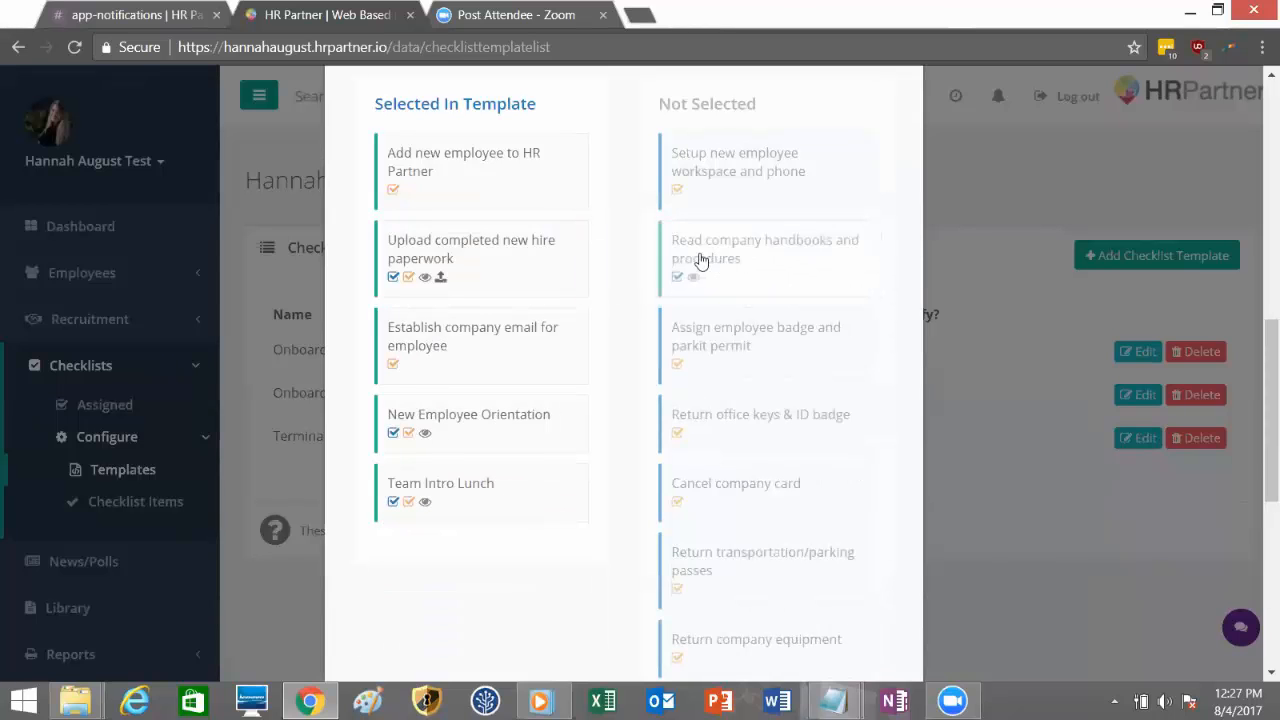
scroll(545, 300, up, 2)
scroll(529, 337, down, 5)
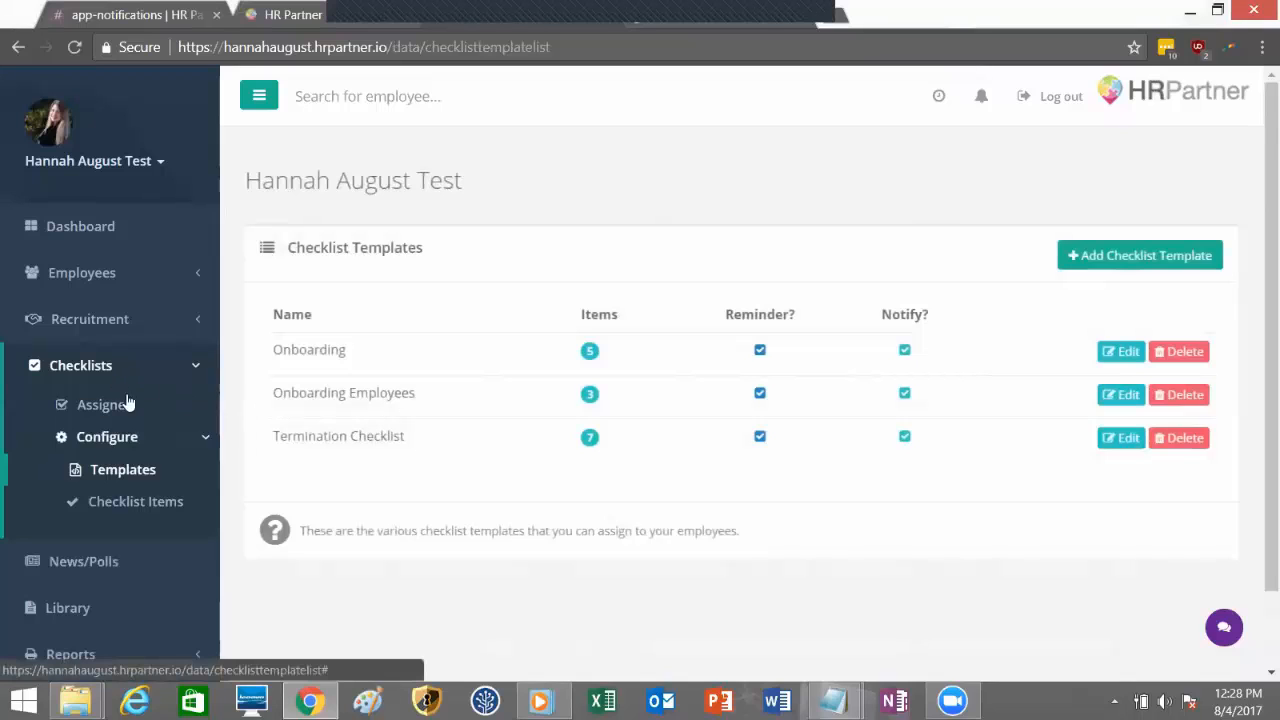
- Start a new checklist item with the description "Upload Completed Health and Safety Agreement"
click(142, 501)
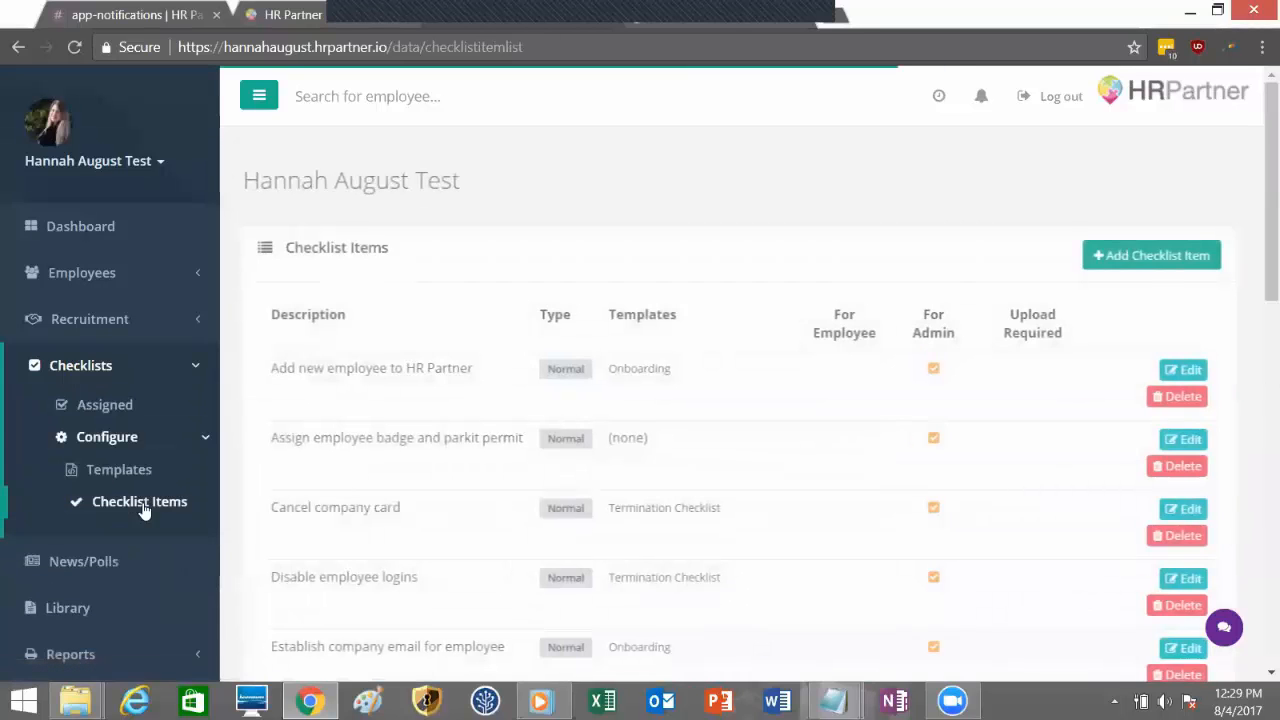
click(1152, 253)
text(Upload Completed Health and Safety Agreement)
click(563, 241)
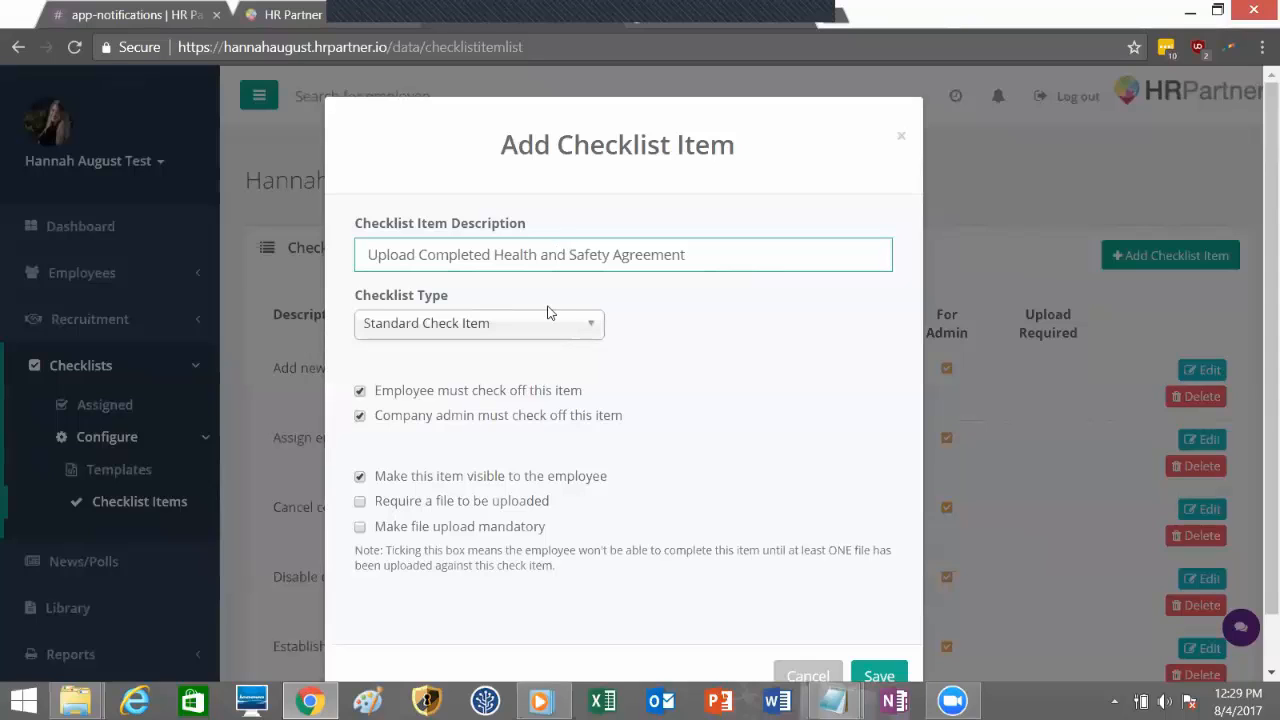
- Require a file upload for the Health and Safety Agreement item, keep it a Standard Check Item, and save it
click(478, 323)
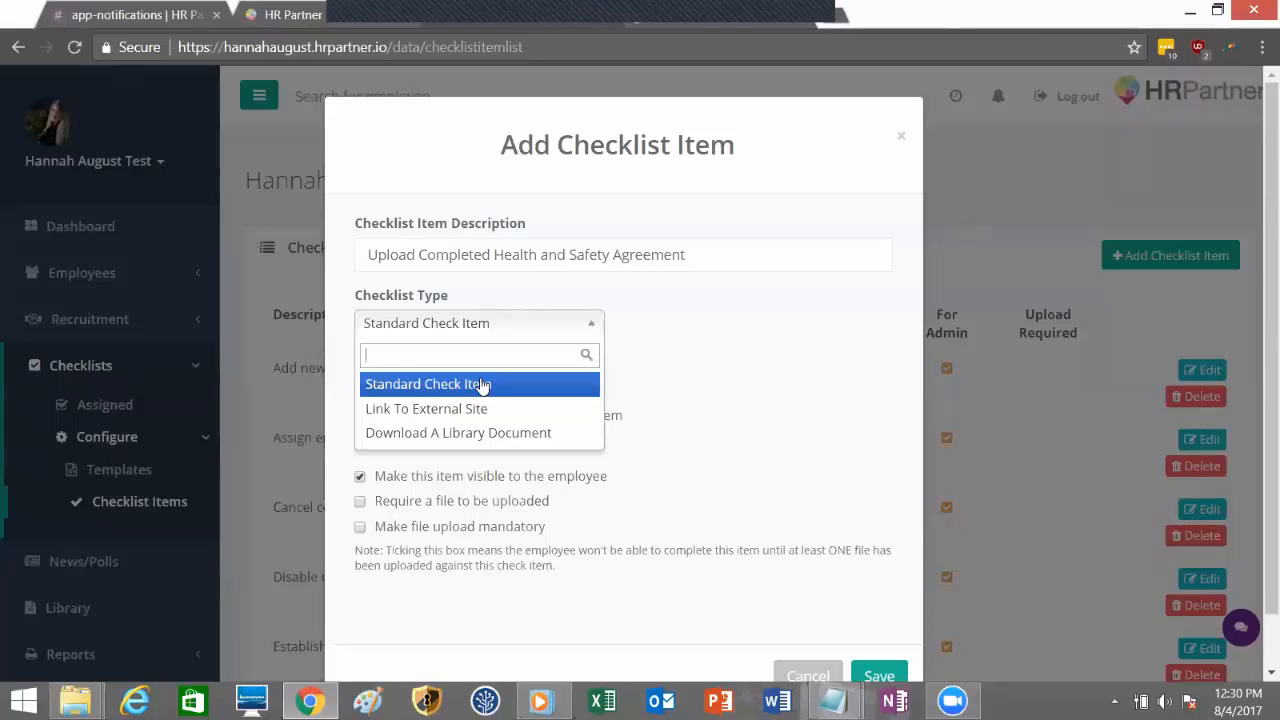
click(450, 510)
click(452, 508)
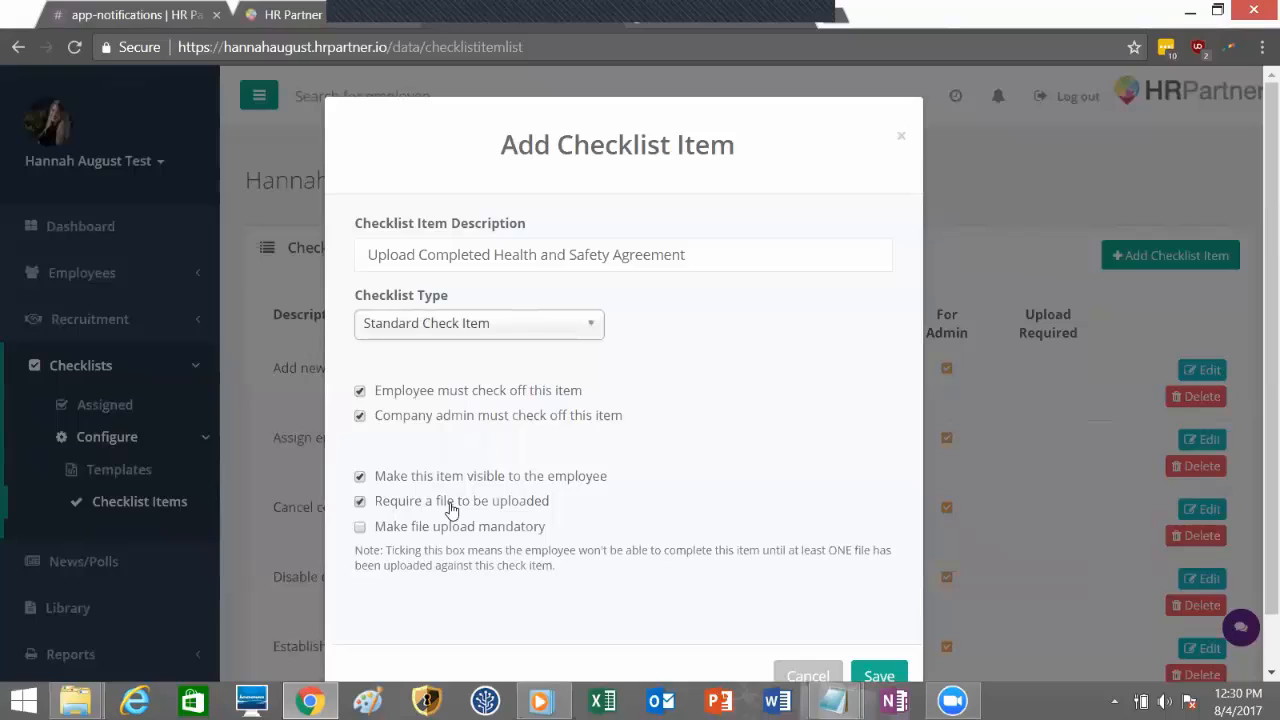
click(544, 326)
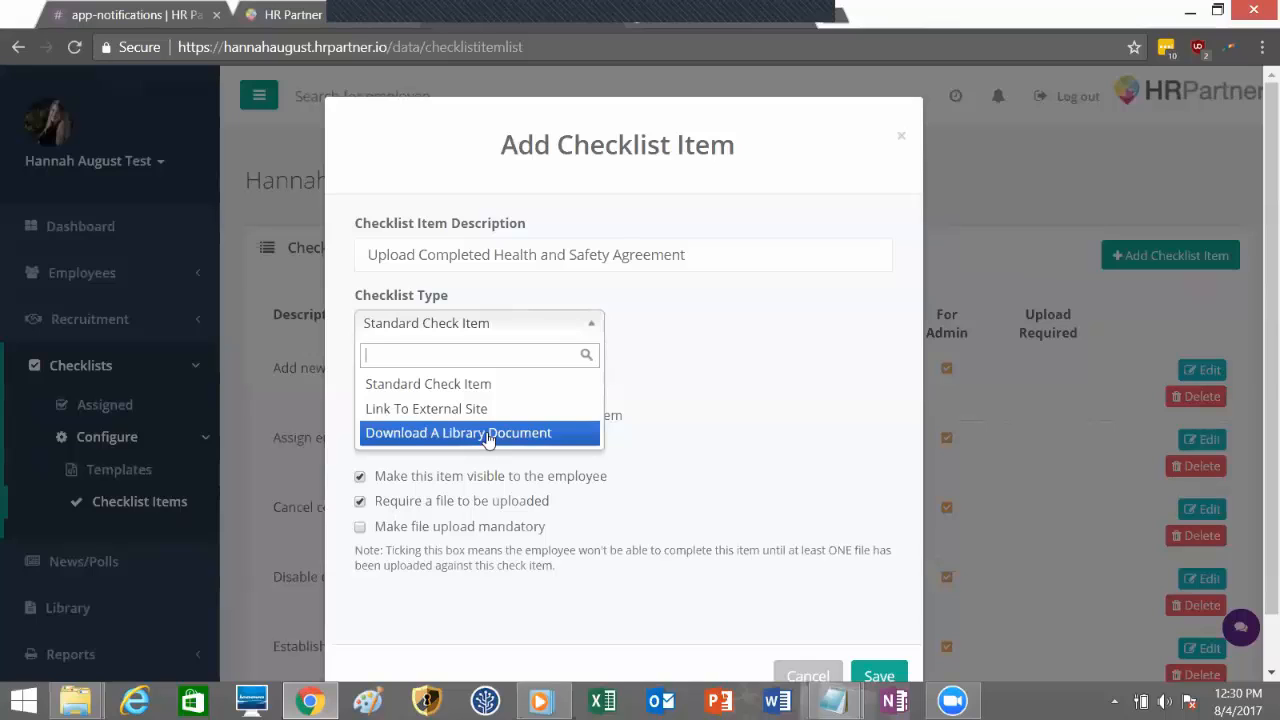
click(640, 366)
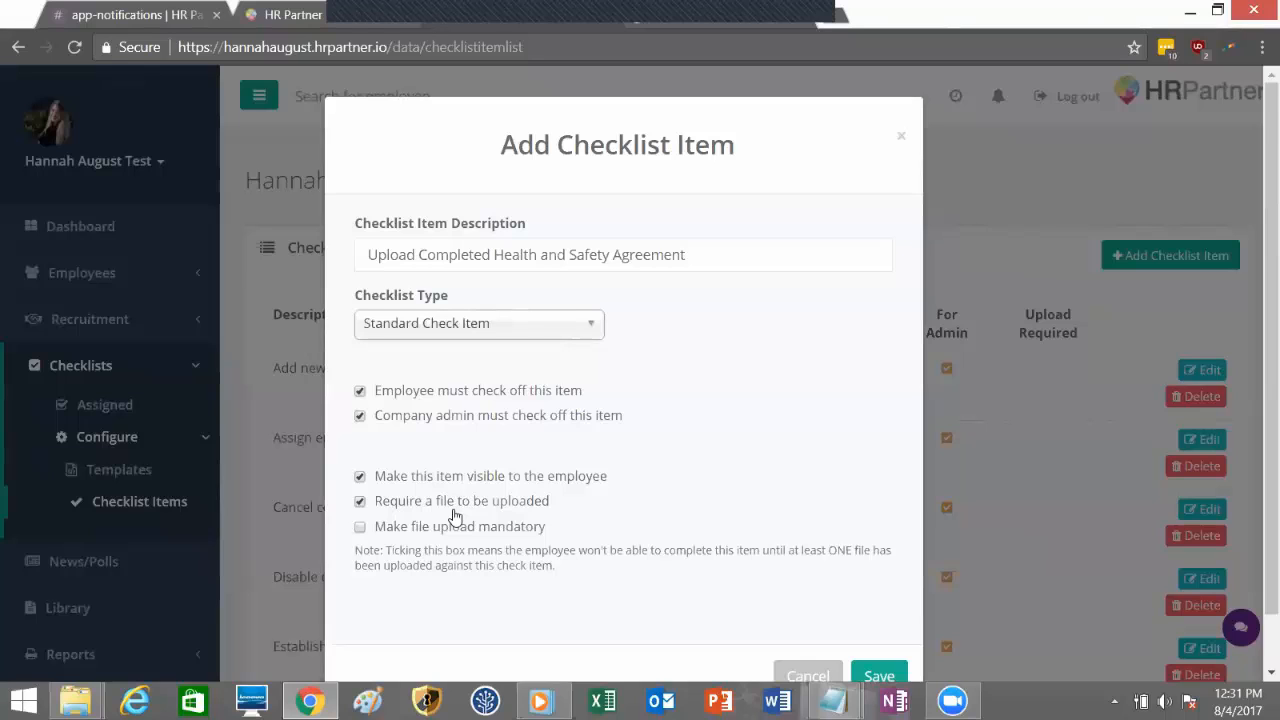
scroll(453, 515, down, 1)
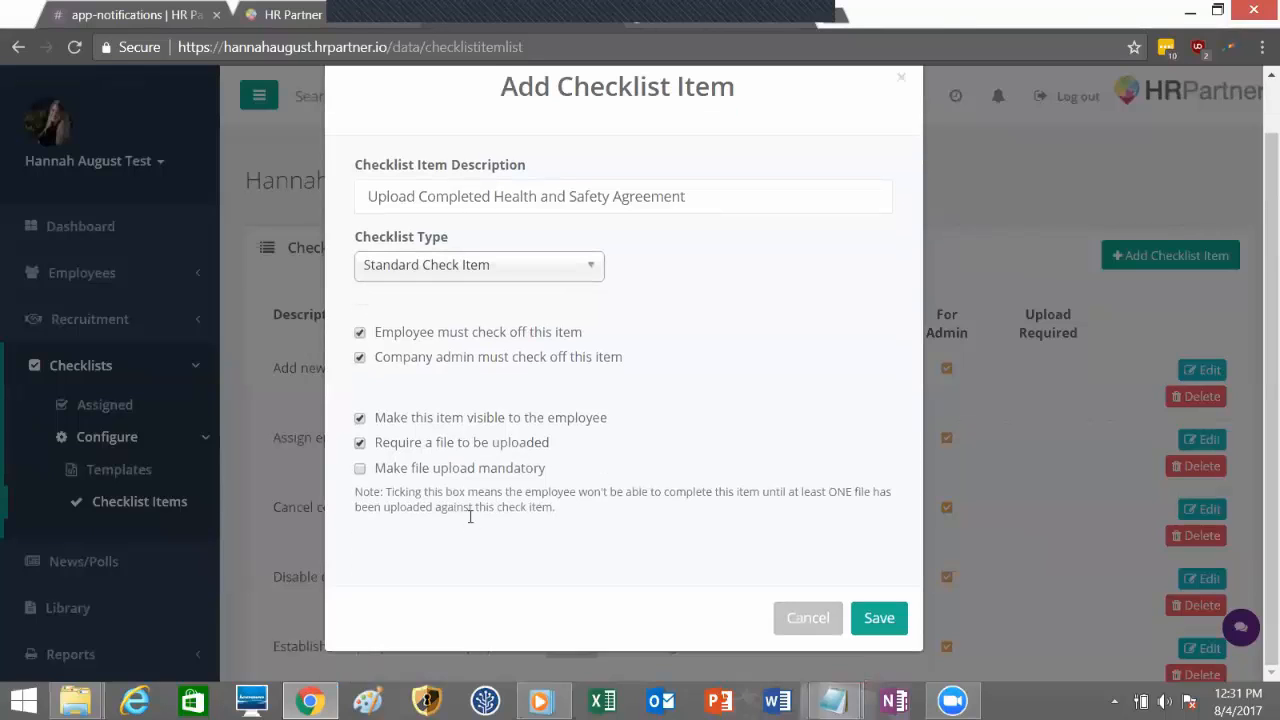
click(880, 618)
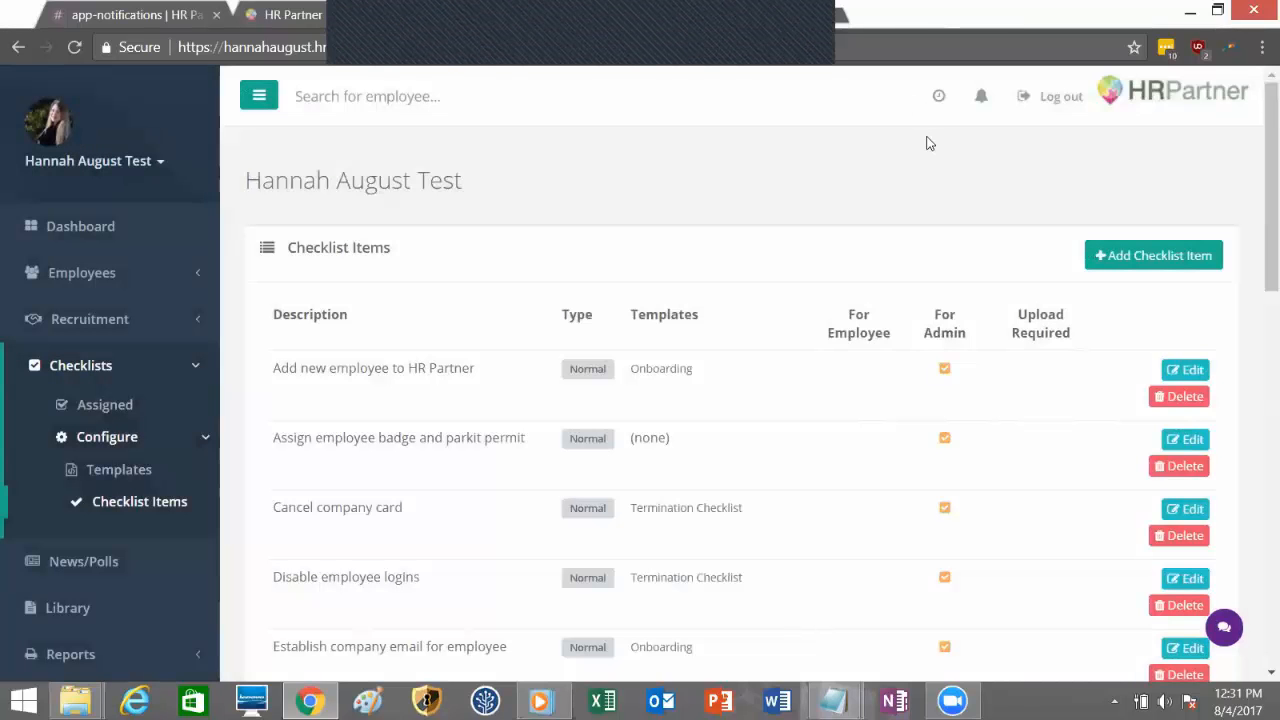
- Start another checklist item with the description "Read Company Welcome Handbook"
click(1137, 258)
text(Read Company Welcome Handbook)
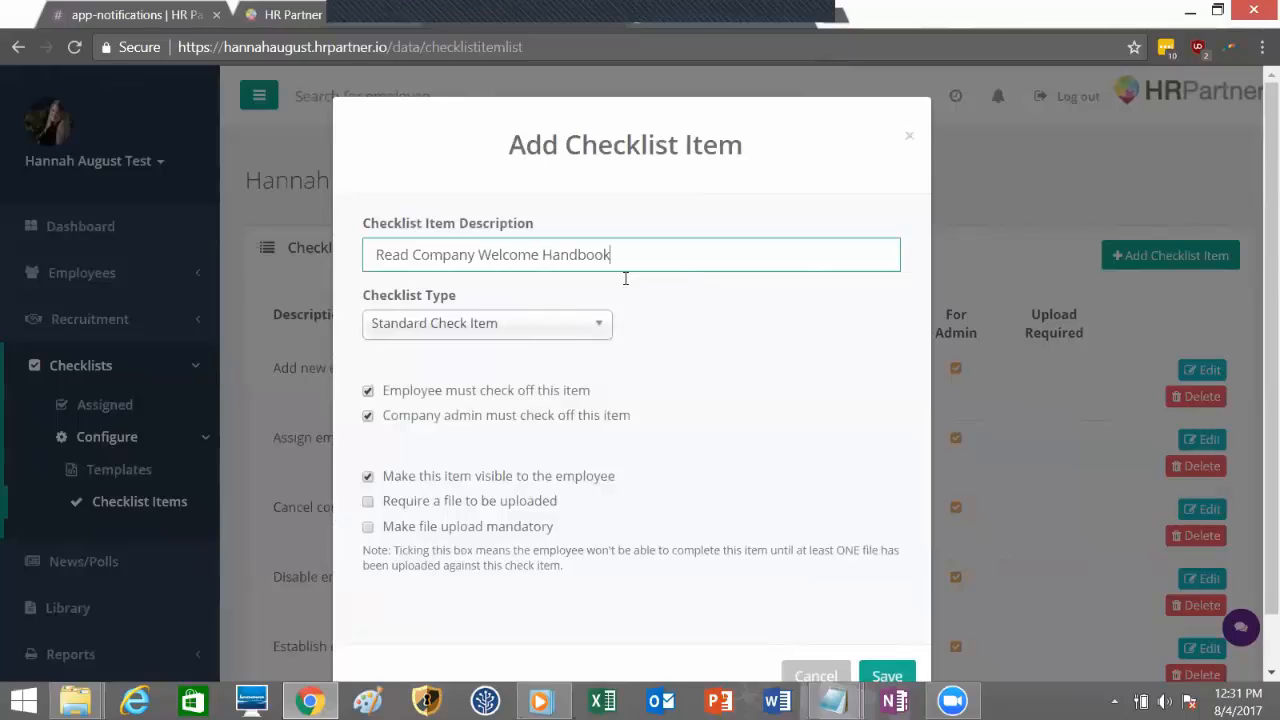
click(565, 324)
click(653, 282)
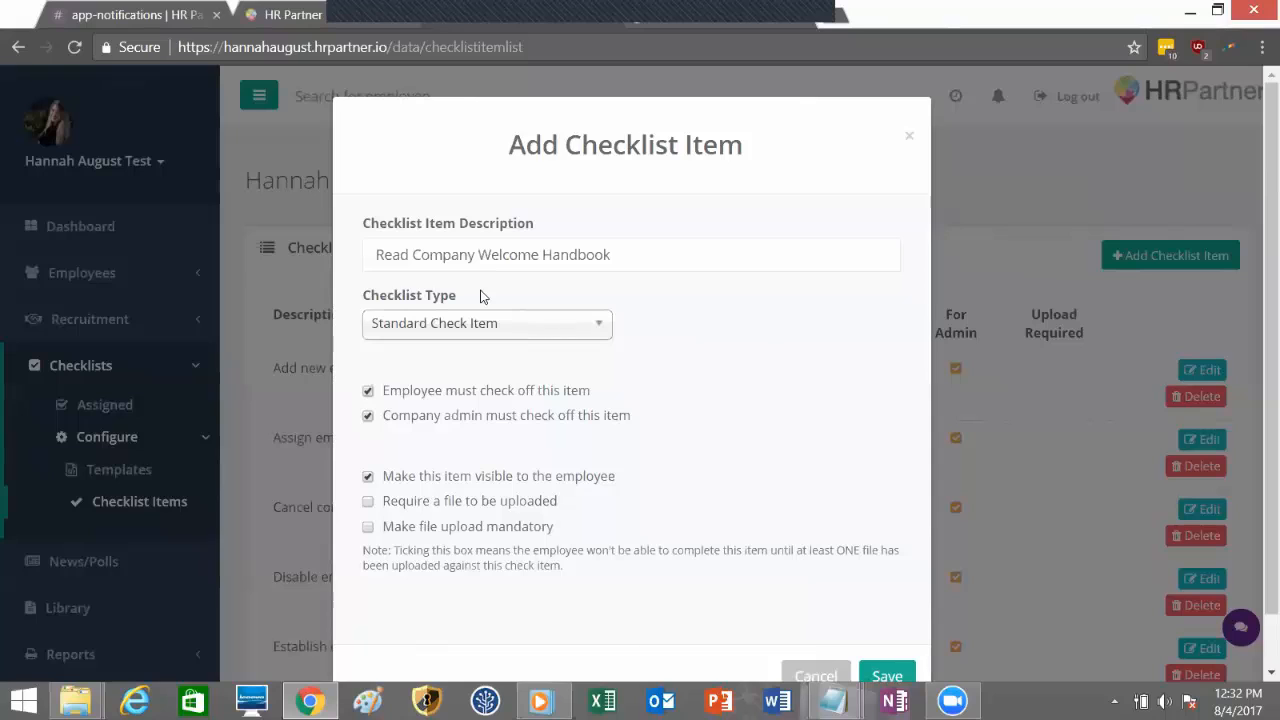
- Set the handbook item's type to Download A Library Document with Company-Handbook.pdf as the document, and save it
click(485, 323)
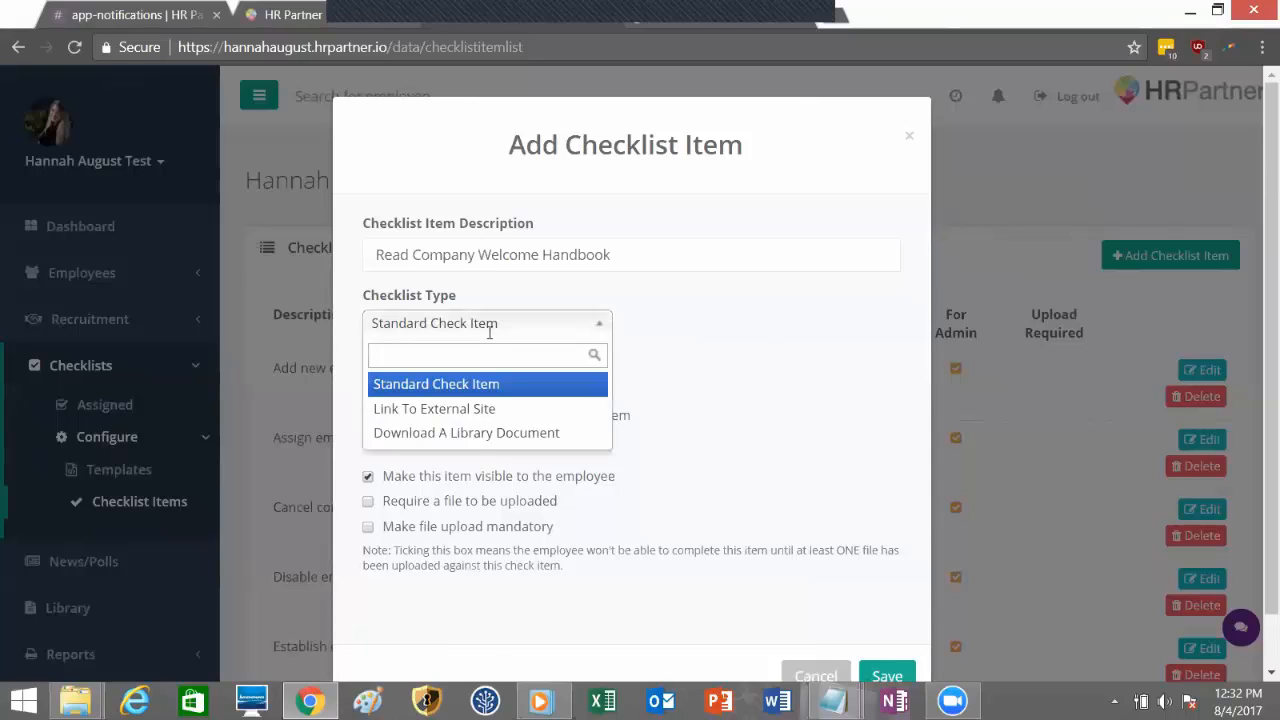
click(485, 439)
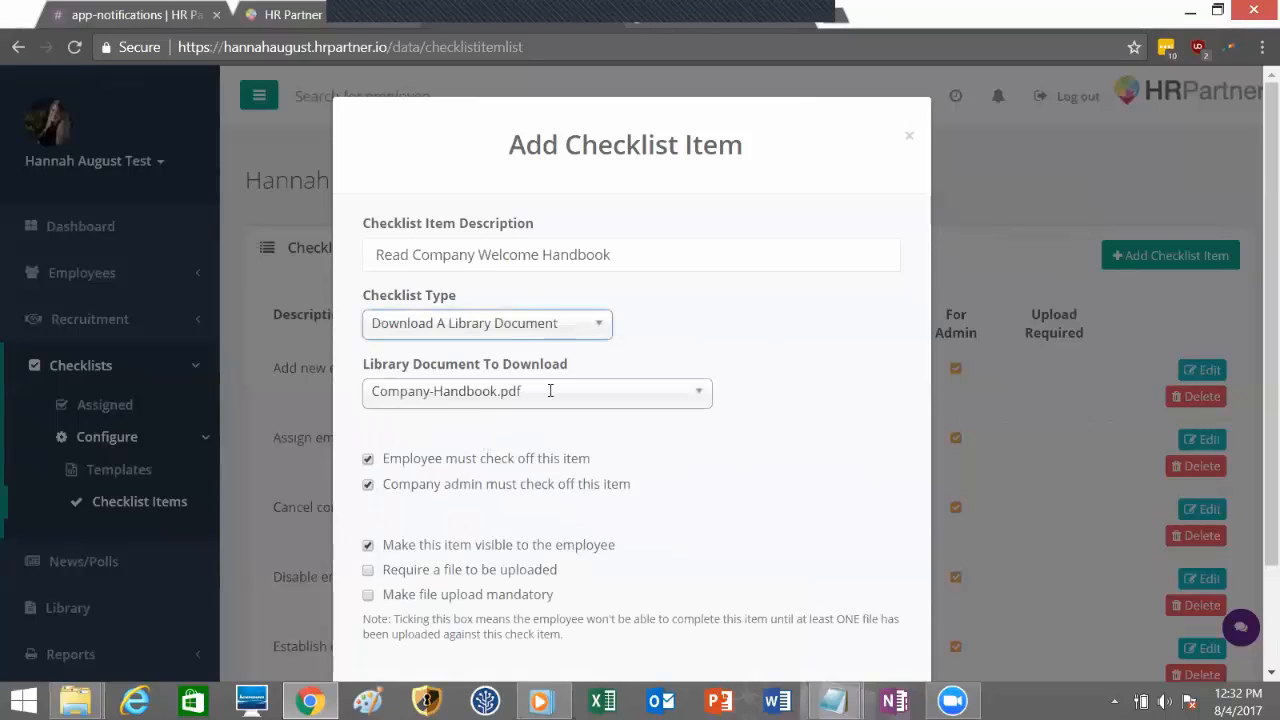
click(496, 420)
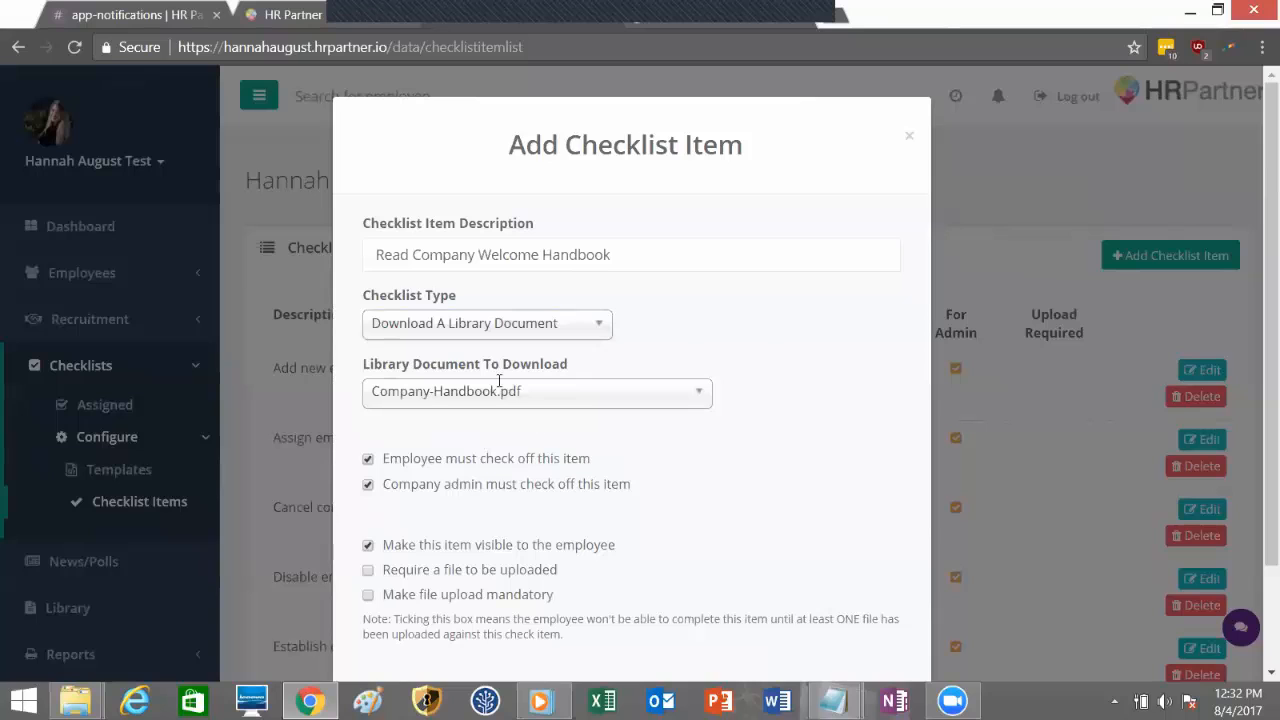
scroll(442, 476, down, 1)
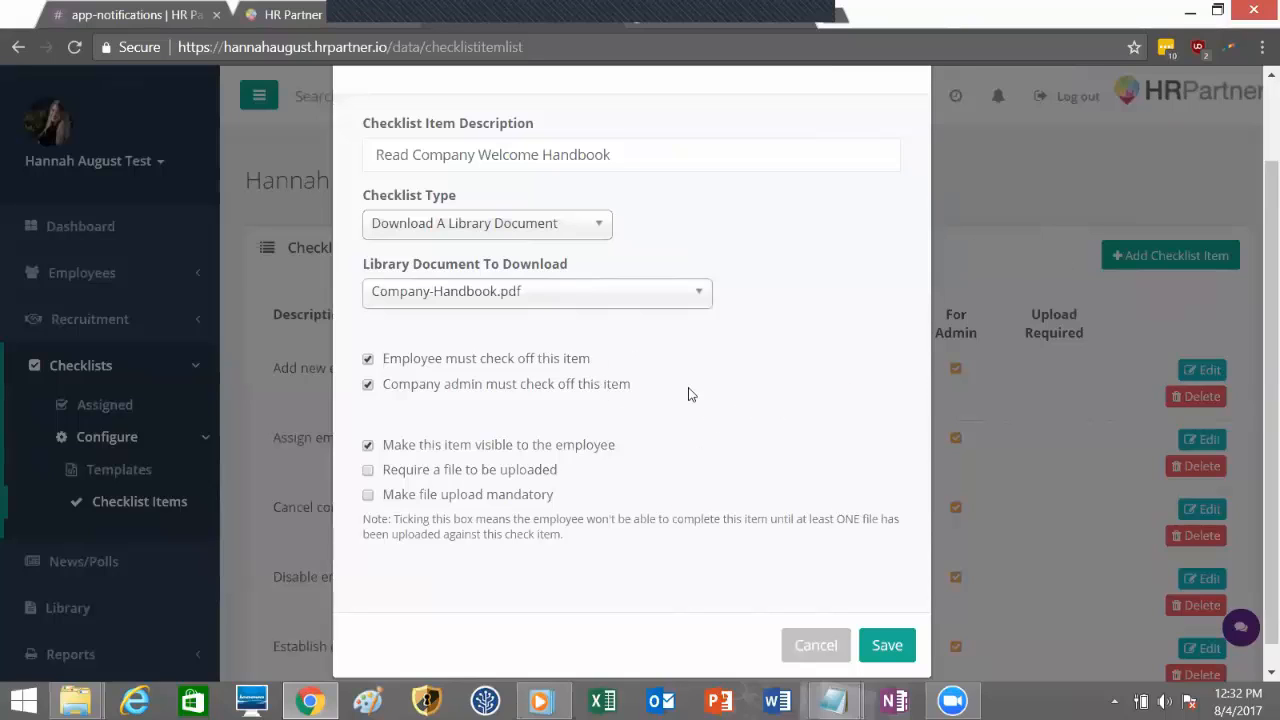
click(886, 648)
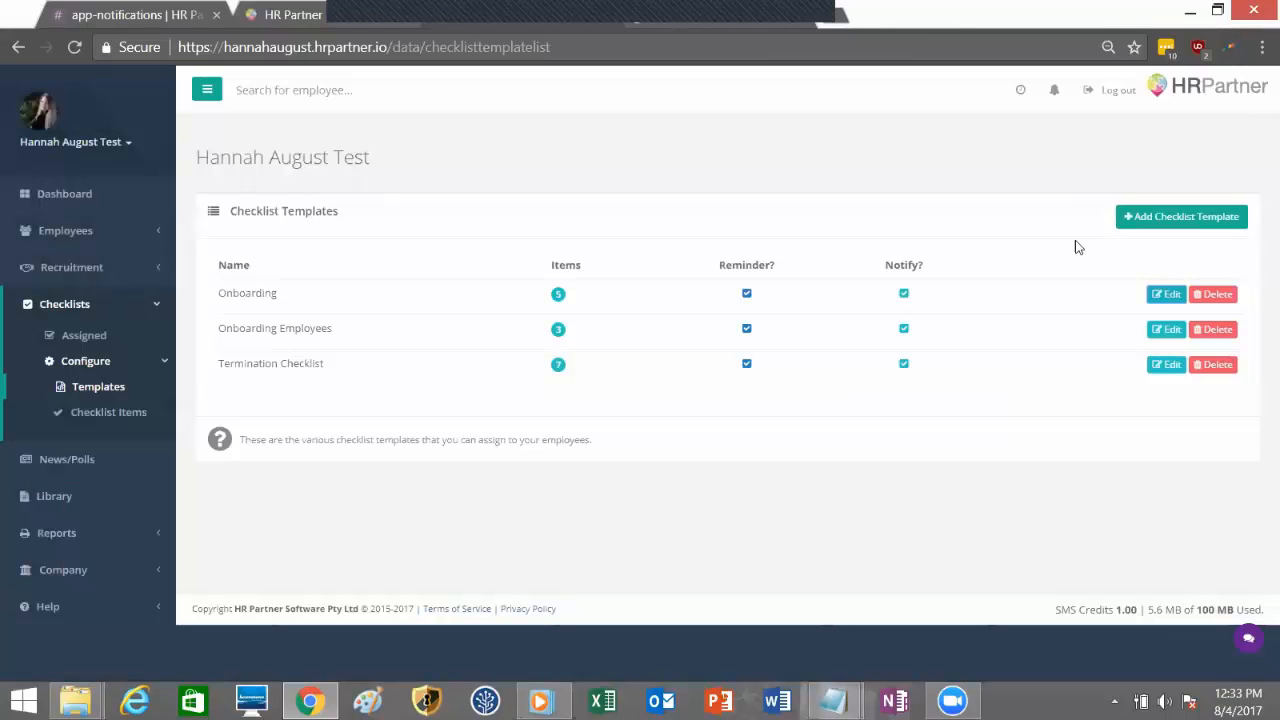
- Add the new Health and Safety Agreement and Company Welcome Handbook items to the Onboarding template's selected items
click(1160, 300)
scroll(700, 380, down, 3)
scroll(722, 352, down, 5)
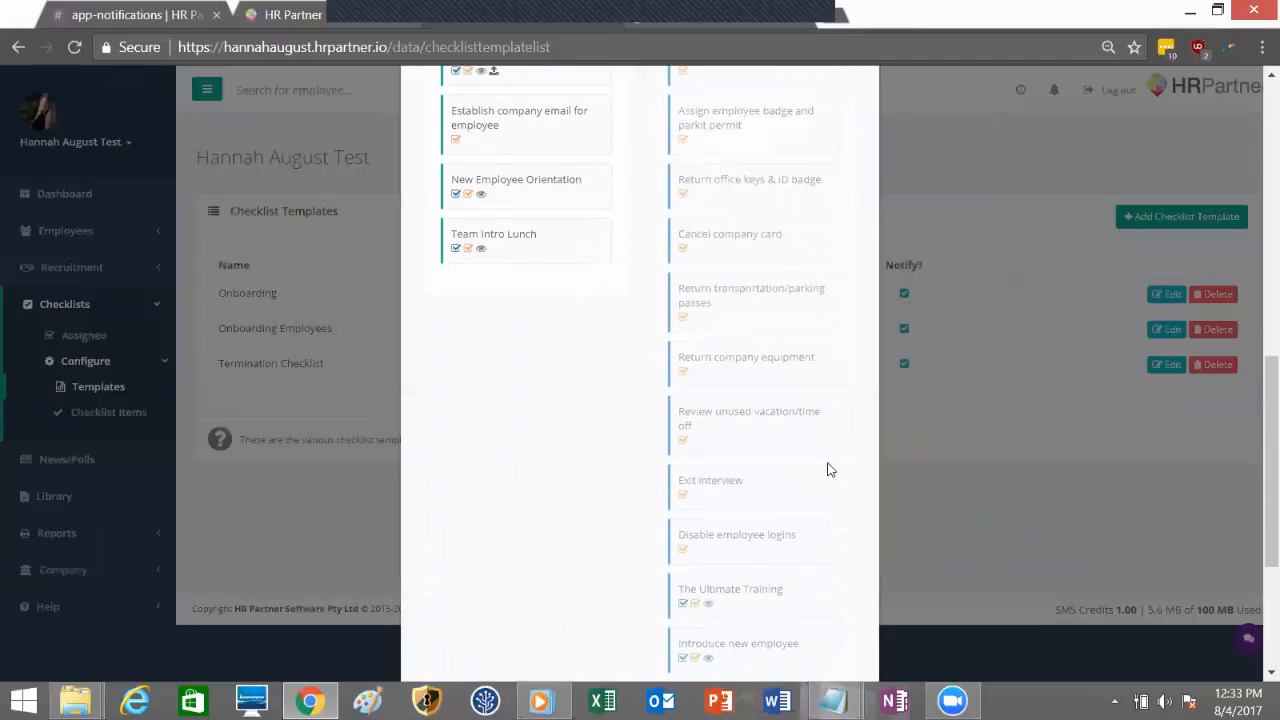
scroll(824, 500, down, 1)
mouse_move(754, 613)
mouse_down()
mouse_move(717, 571)
mouse_move(537, 217)
mouse_move(528, 297)
mouse_move(523, 286)
mouse_up()
scroll(563, 329, up, 2)
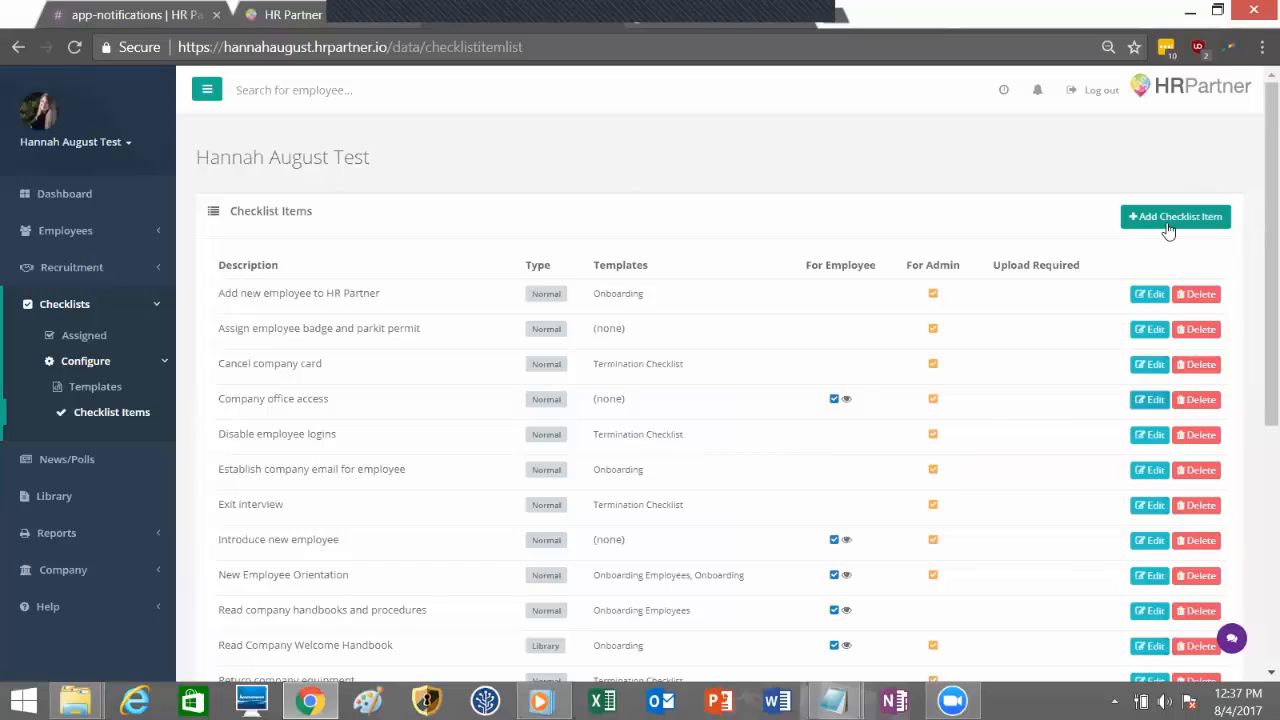
- Create a checklist item "Setup employee computer access" without employee check-off or employee visibility, and save it
click(1160, 215)
click(499, 220)
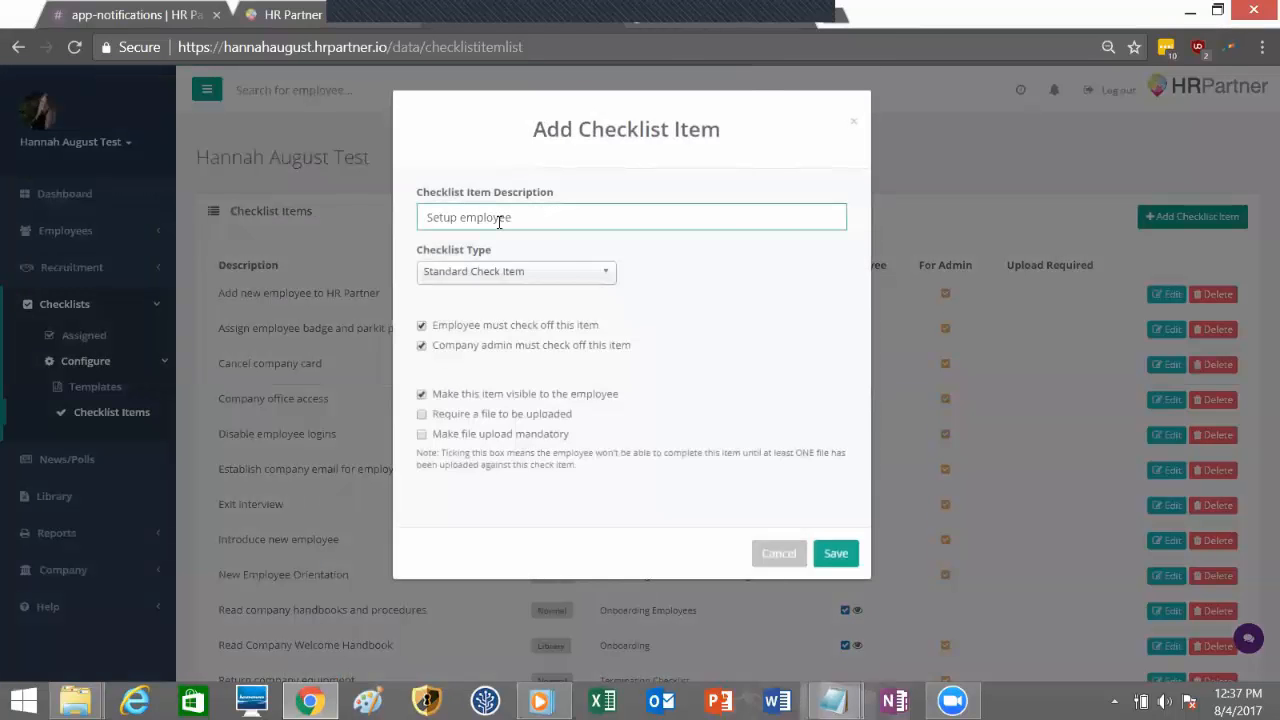
text(Setup employee computer access)
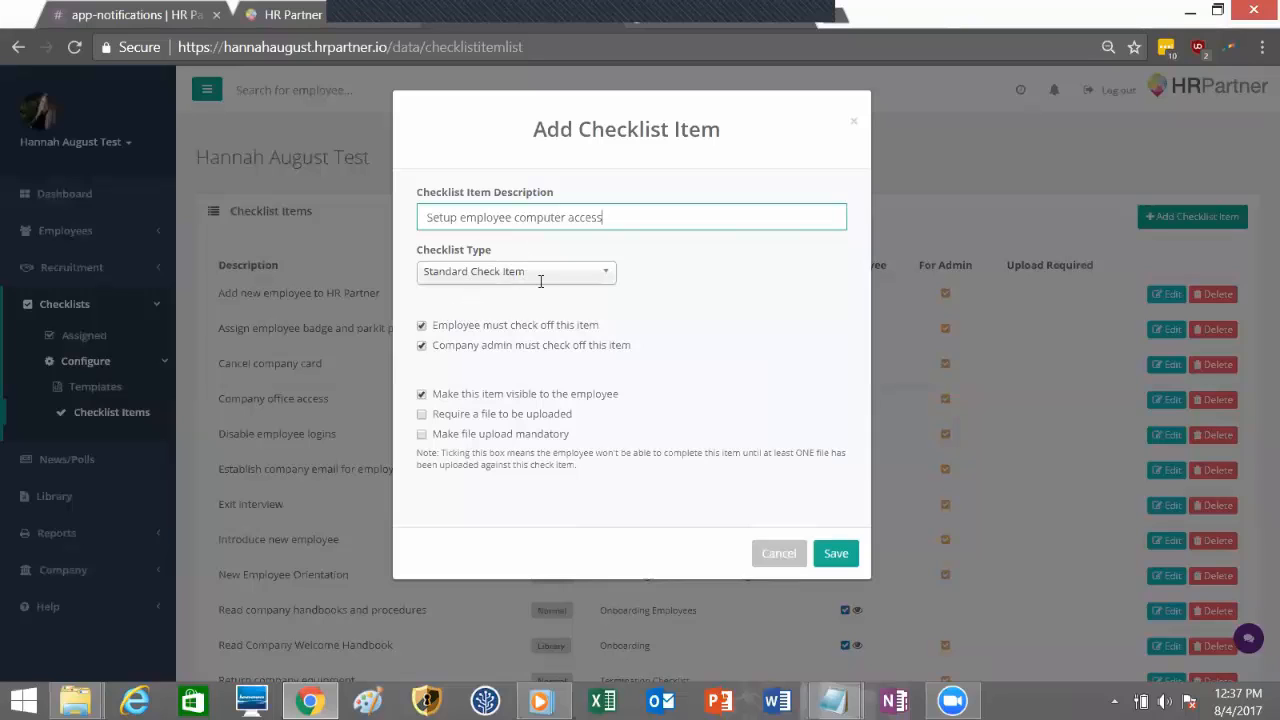
click(469, 330)
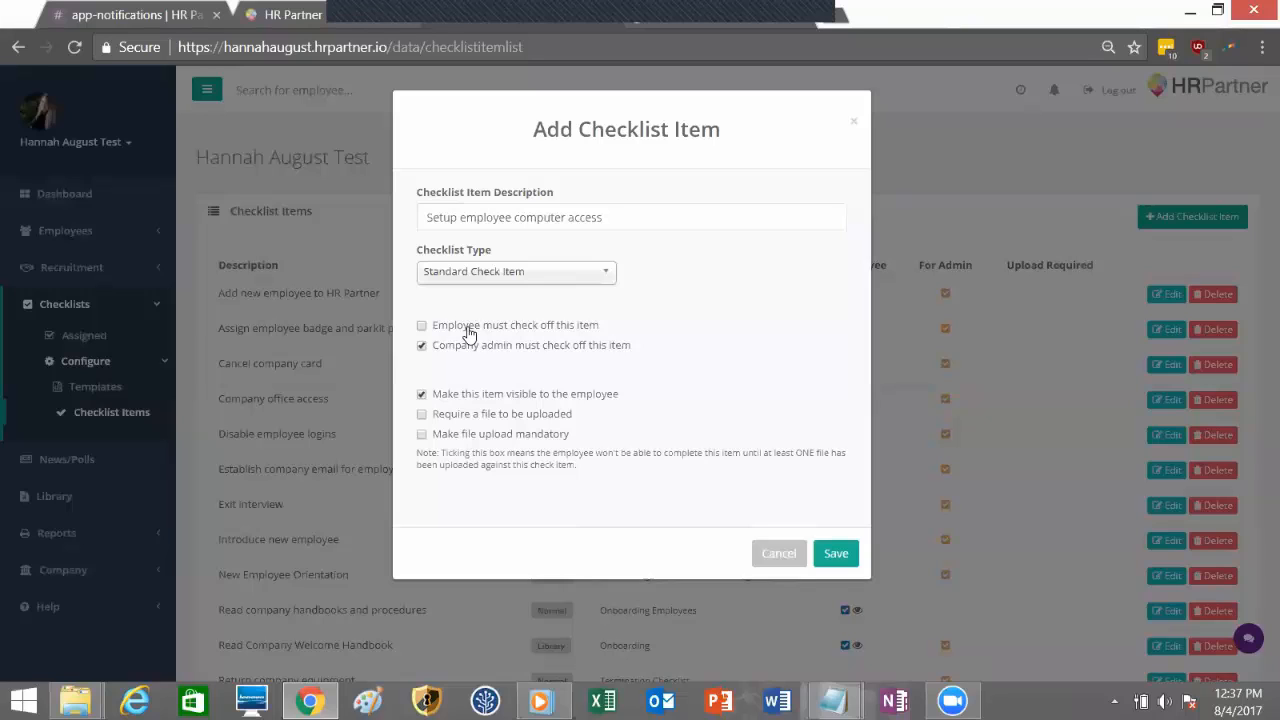
click(465, 399)
click(836, 556)
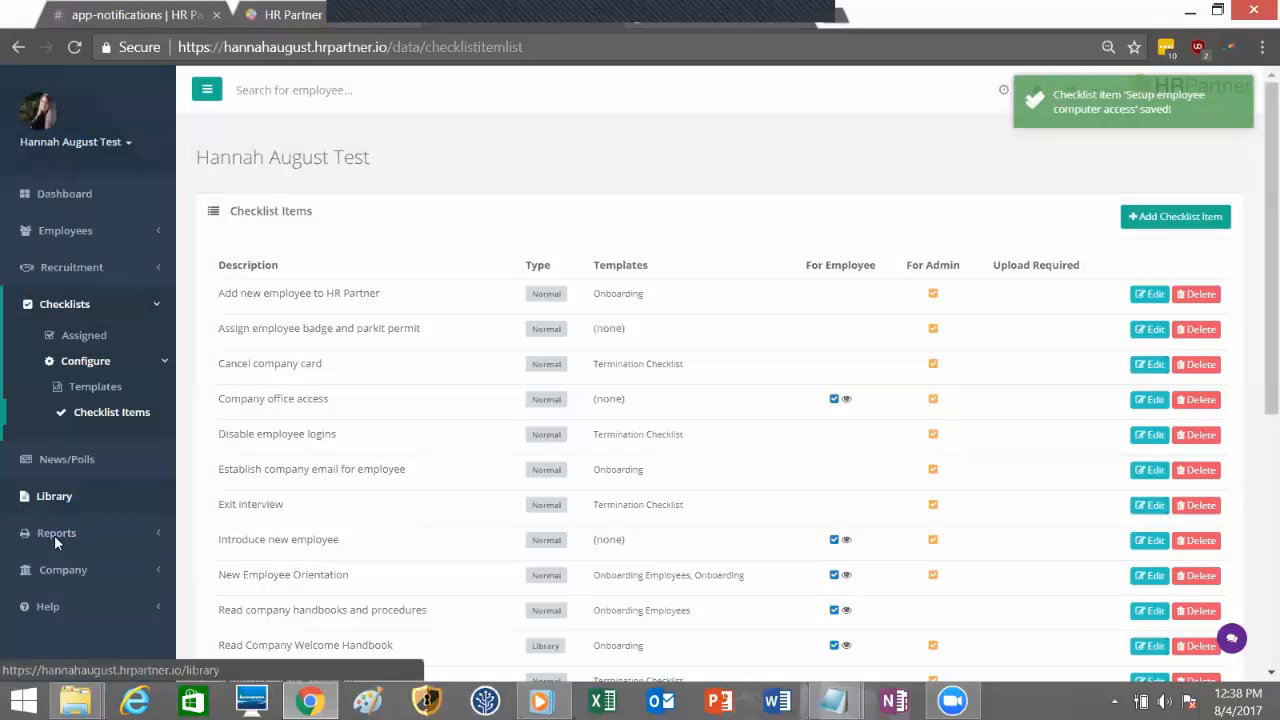
- Edit the Onboarding checklist template and add the "Setup employee computer access" item at the end of its selected items
click(128, 392)
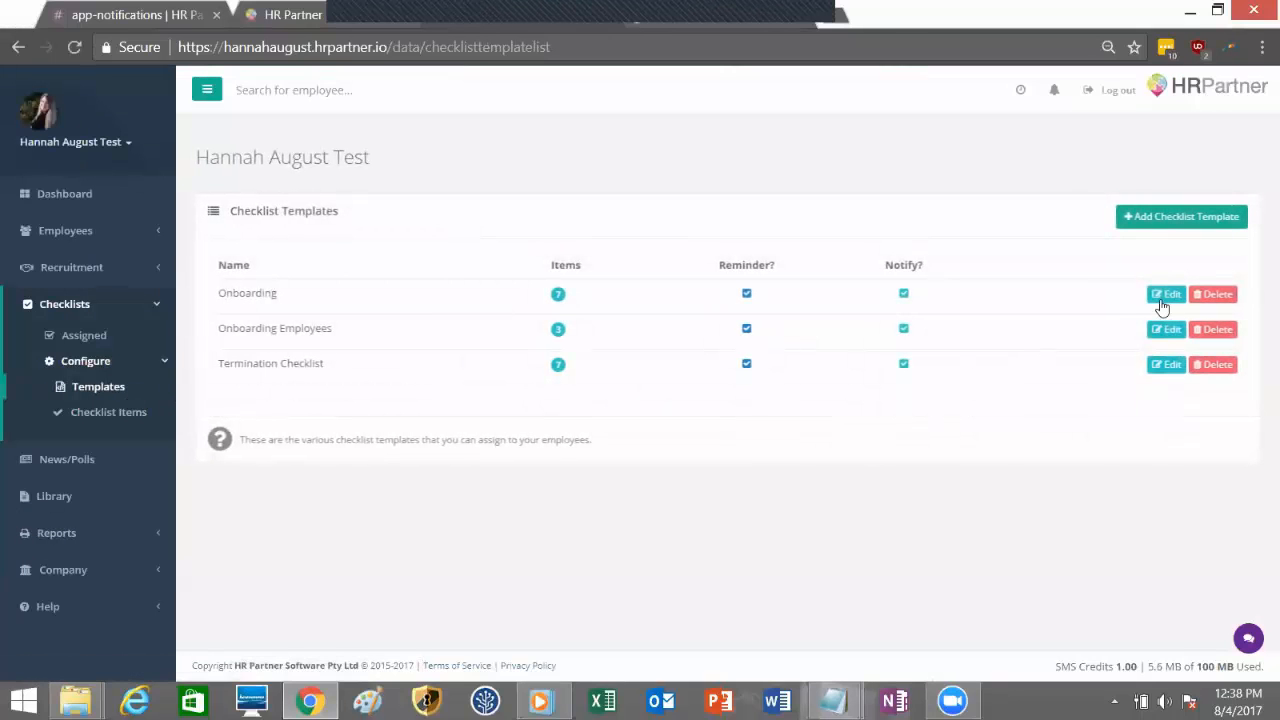
click(1167, 303)
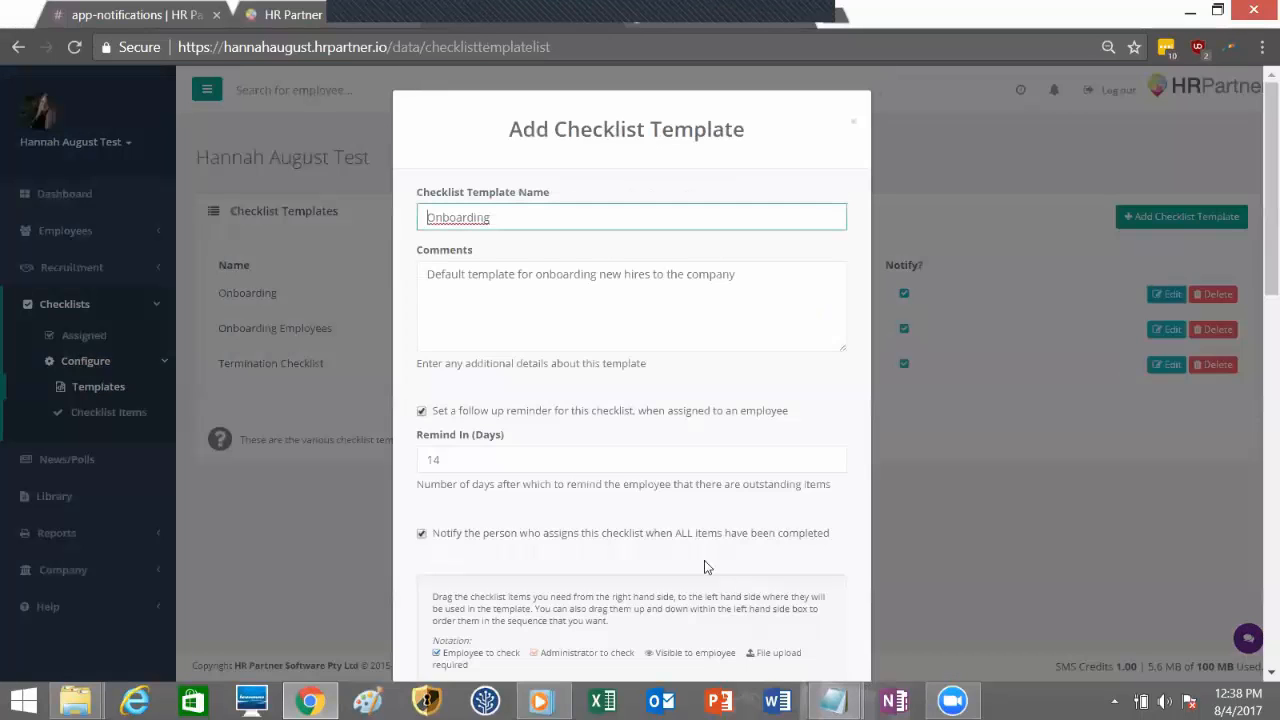
scroll(710, 530, down, 5)
scroll(731, 511, down, 4)
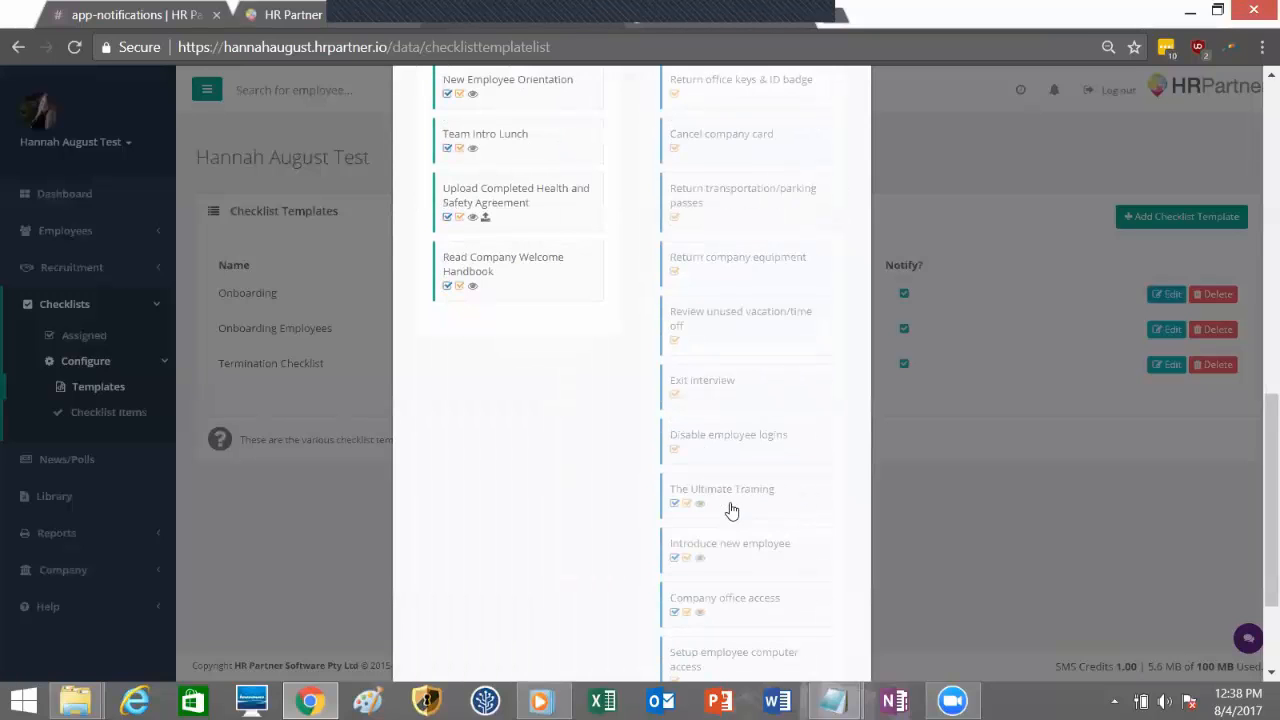
scroll(780, 514, down, 1)
drag(763, 543, 521, 236)
drag(530, 267, 524, 266)
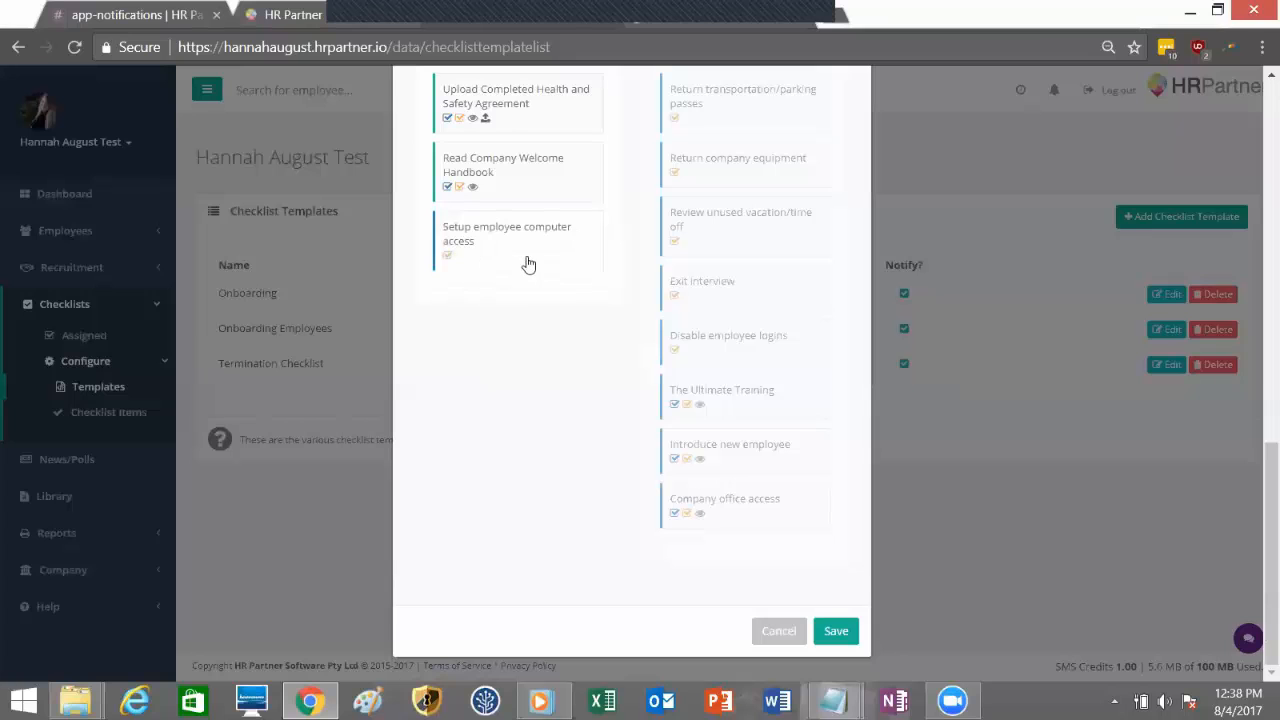
- Review the Onboarding template's selected items and their check-off notation, and save the template
scroll(544, 483, up, 5)
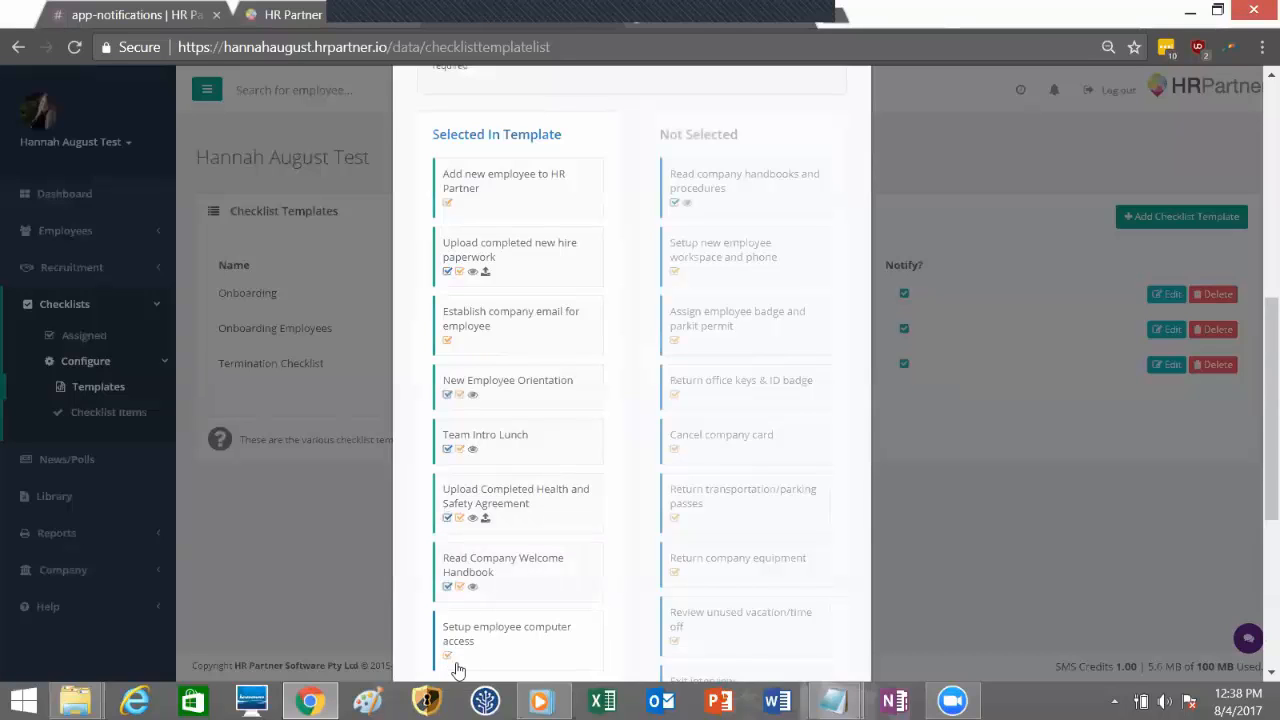
scroll(455, 490, up, 2)
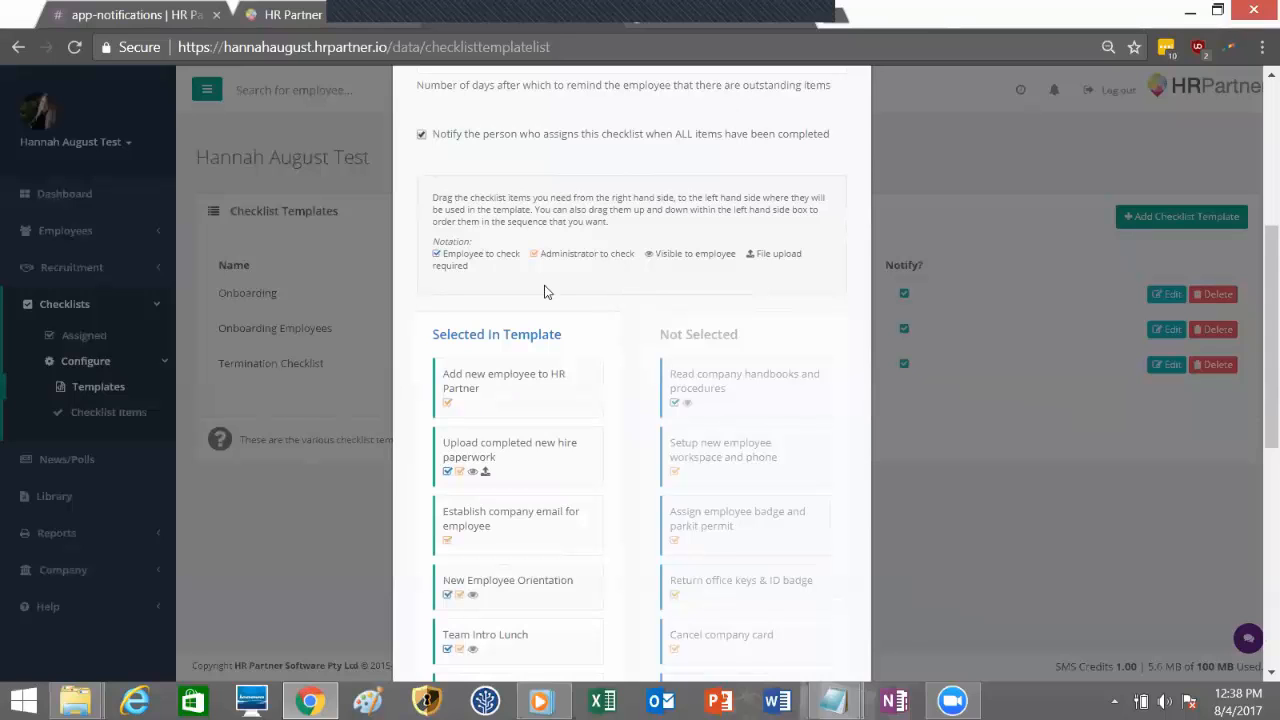
scroll(489, 409, down, 3)
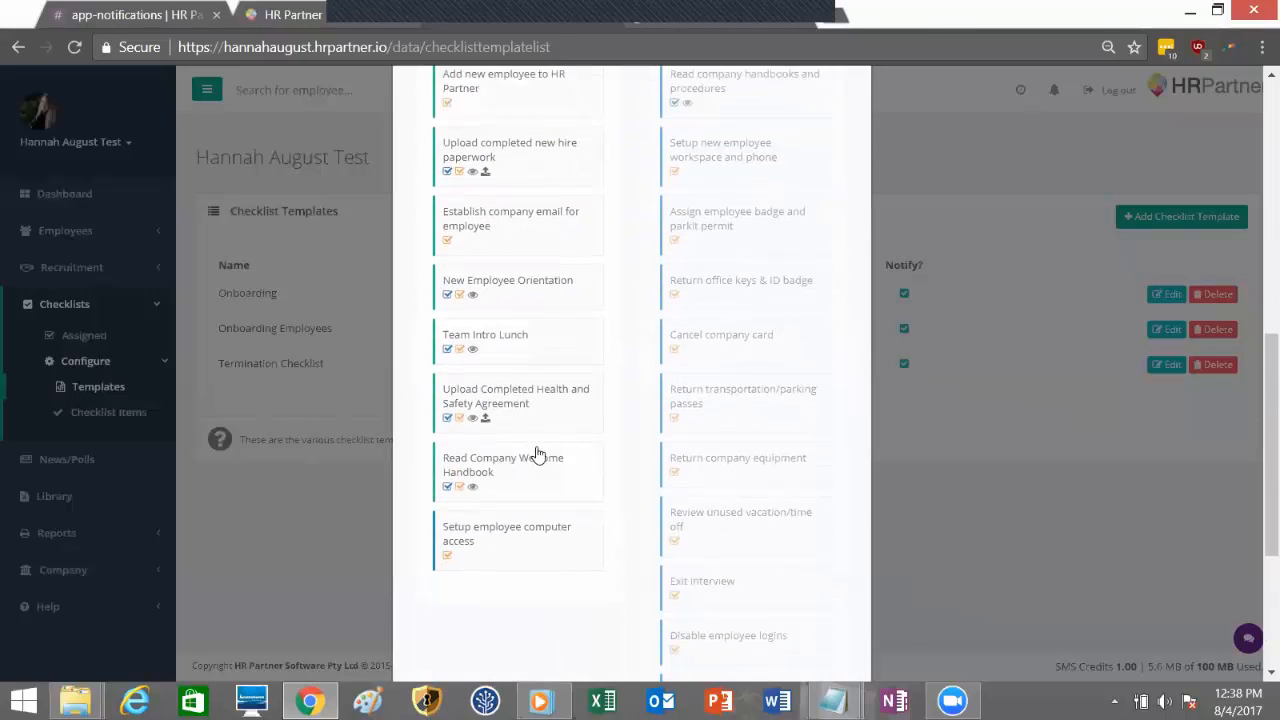
scroll(537, 455, down, 1)
scroll(610, 490, down, 1)
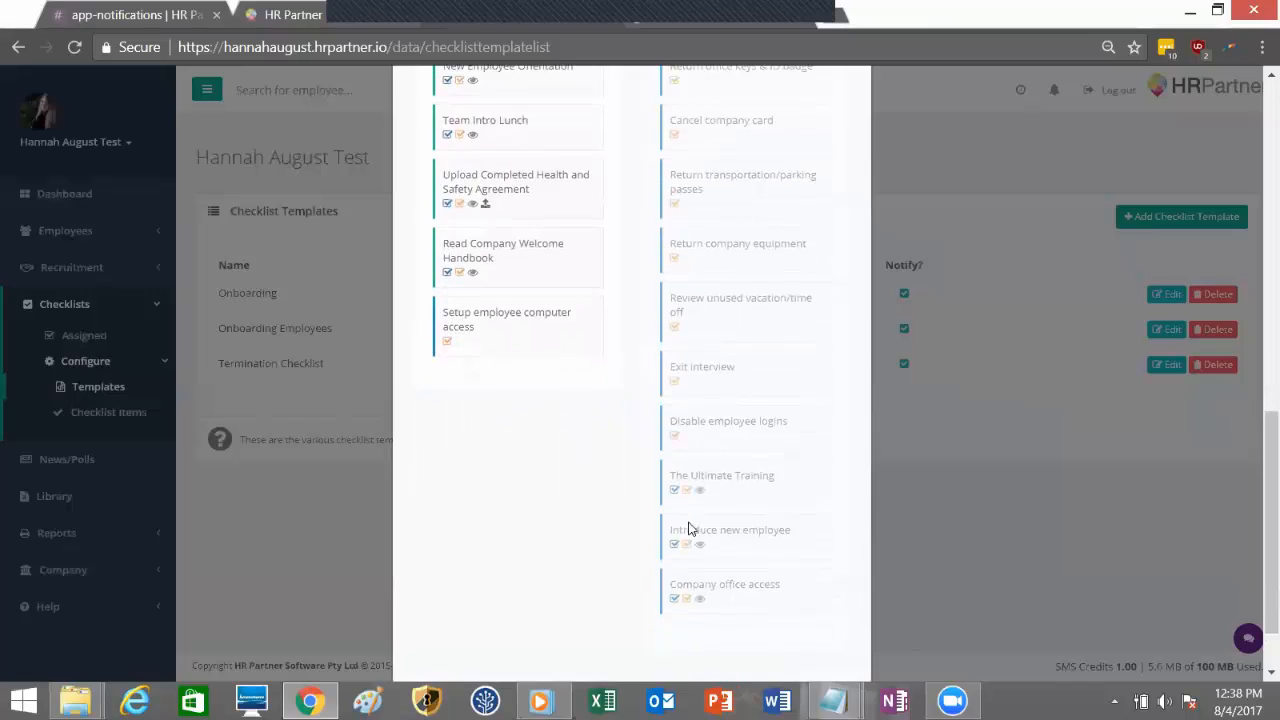
scroll(688, 529, down, 1)
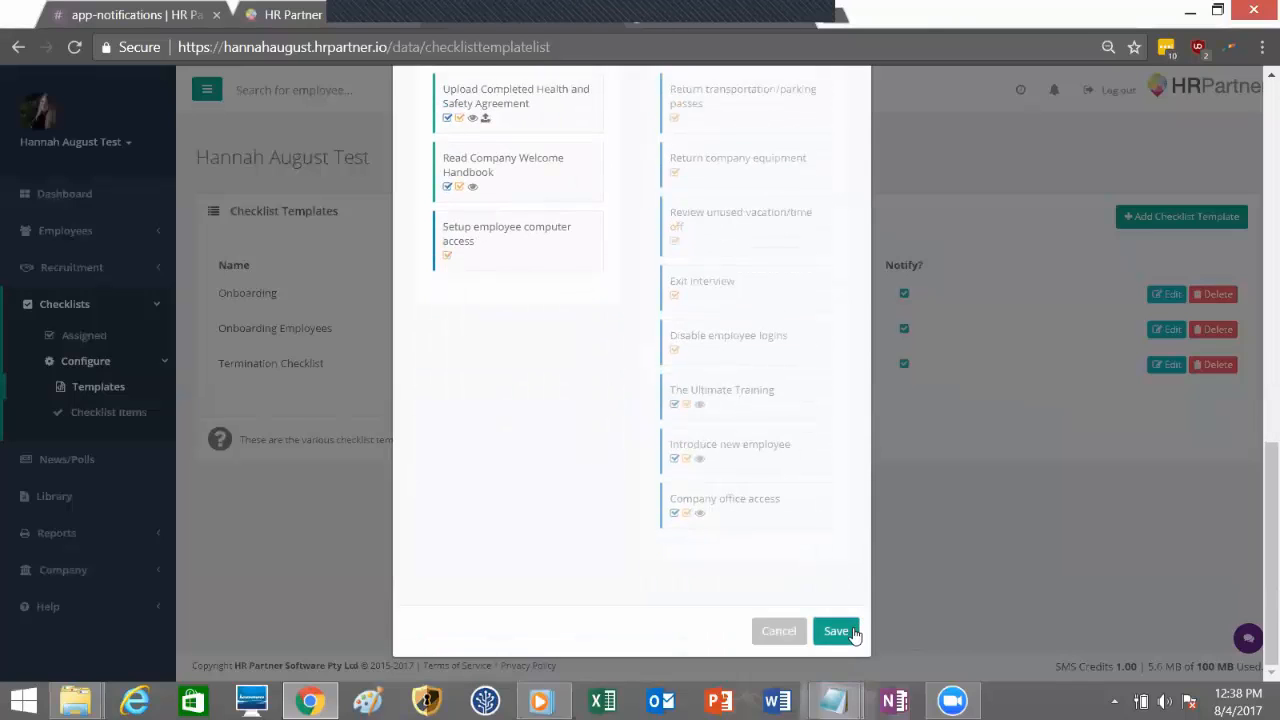
click(835, 631)
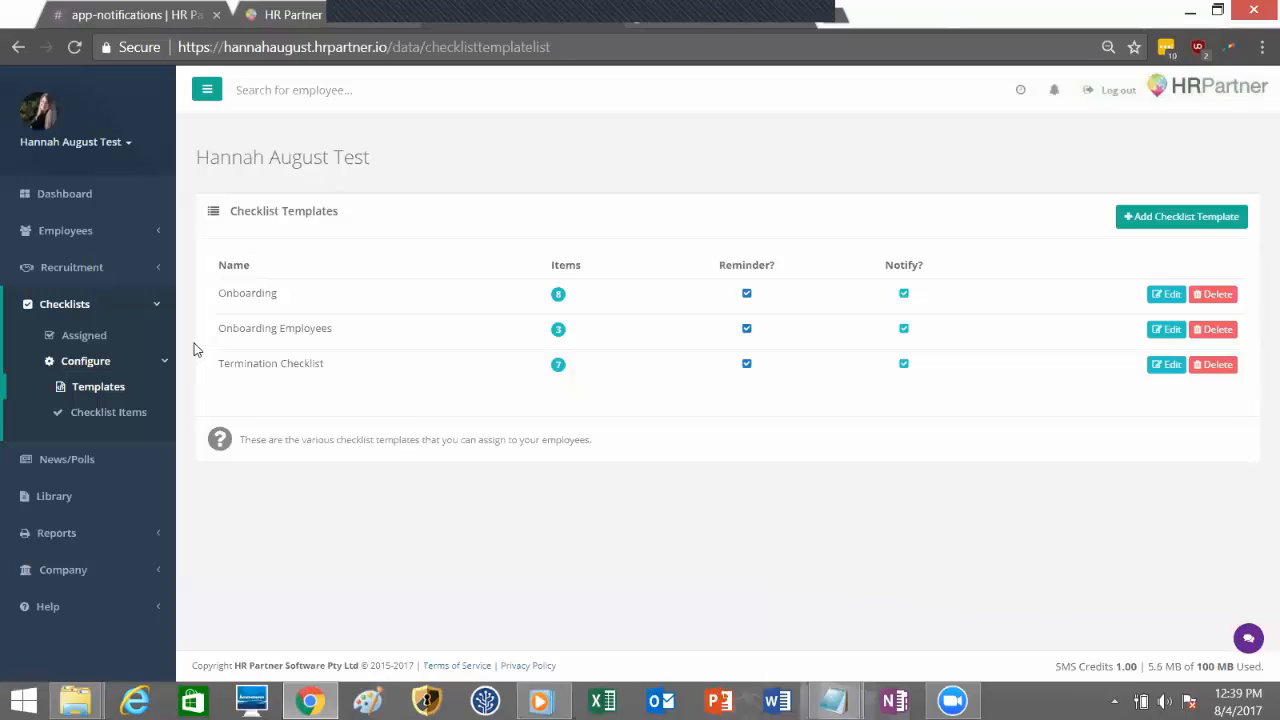
- Start assigning a checklist from the Onboarding template, with the new employee who has no checklist yet as the recipient
click(103, 340)
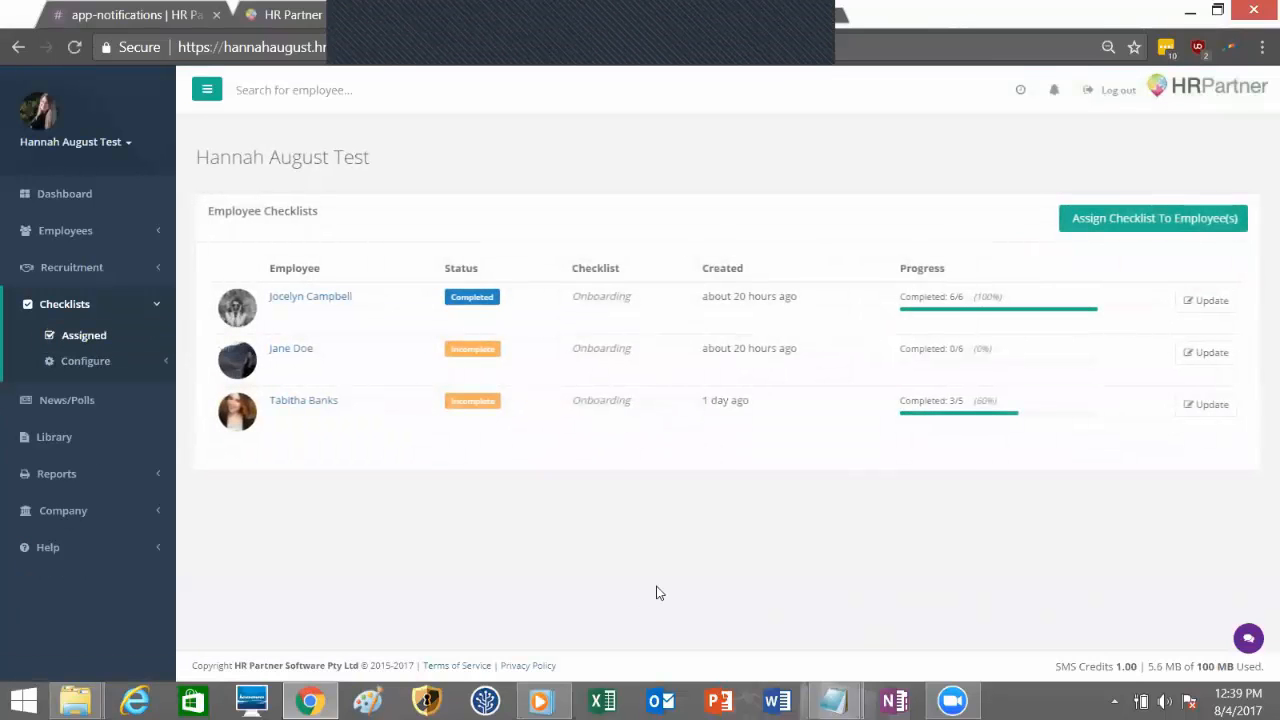
click(1170, 230)
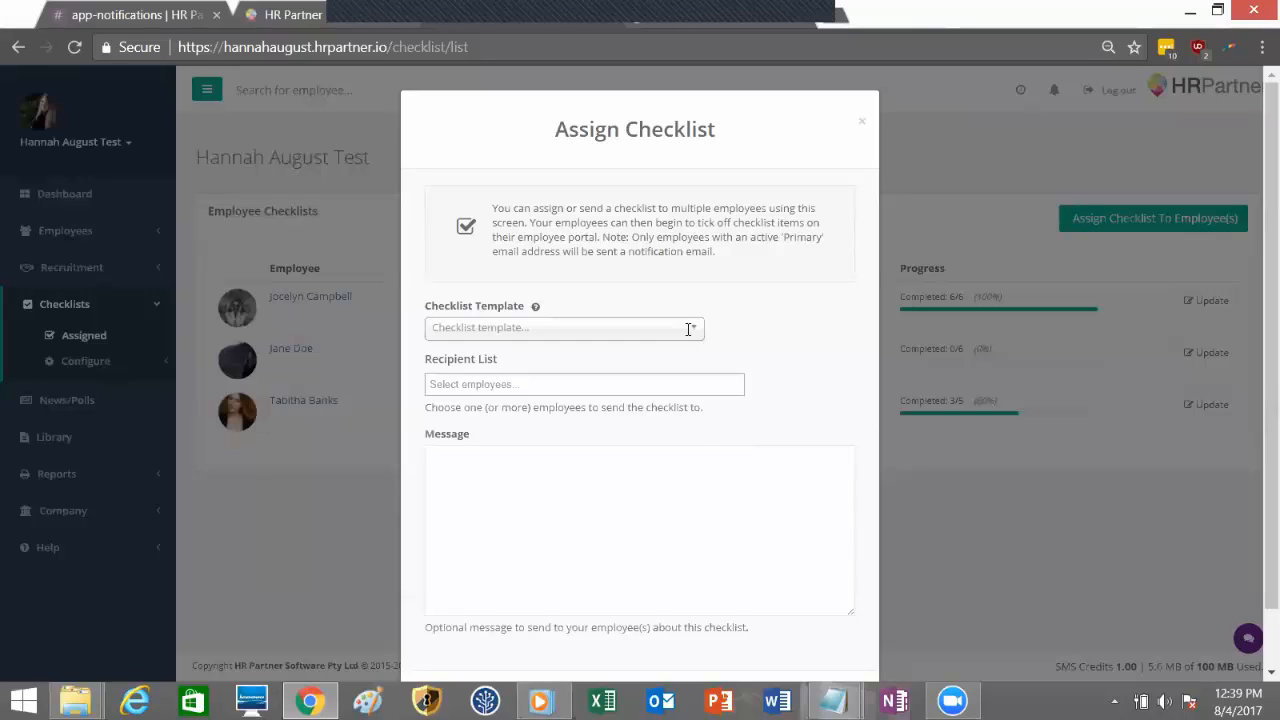
click(688, 329)
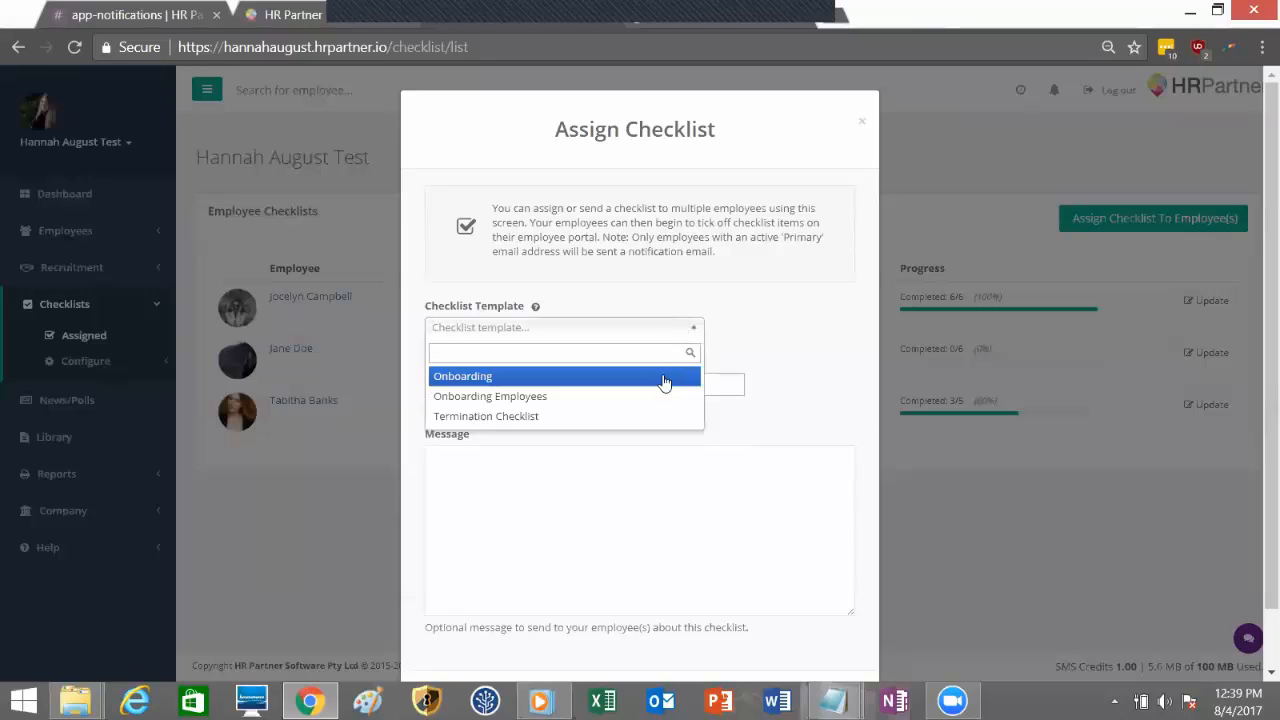
click(665, 377)
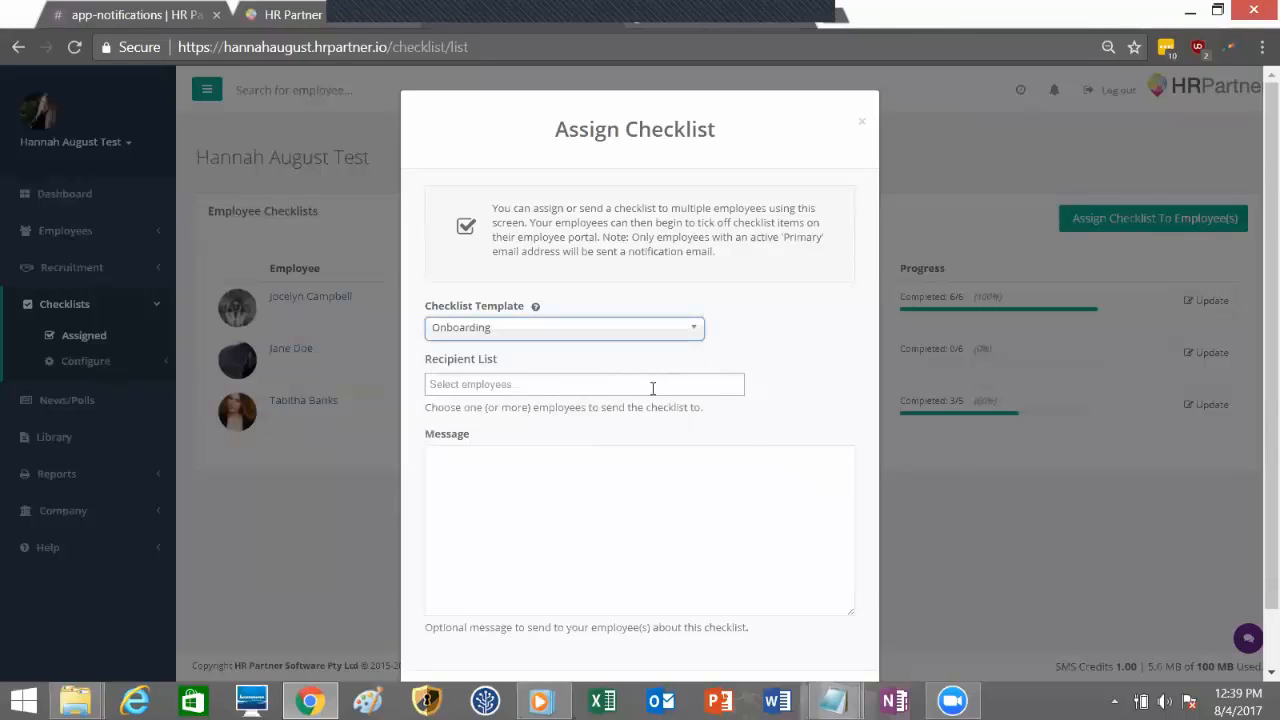
click(652, 385)
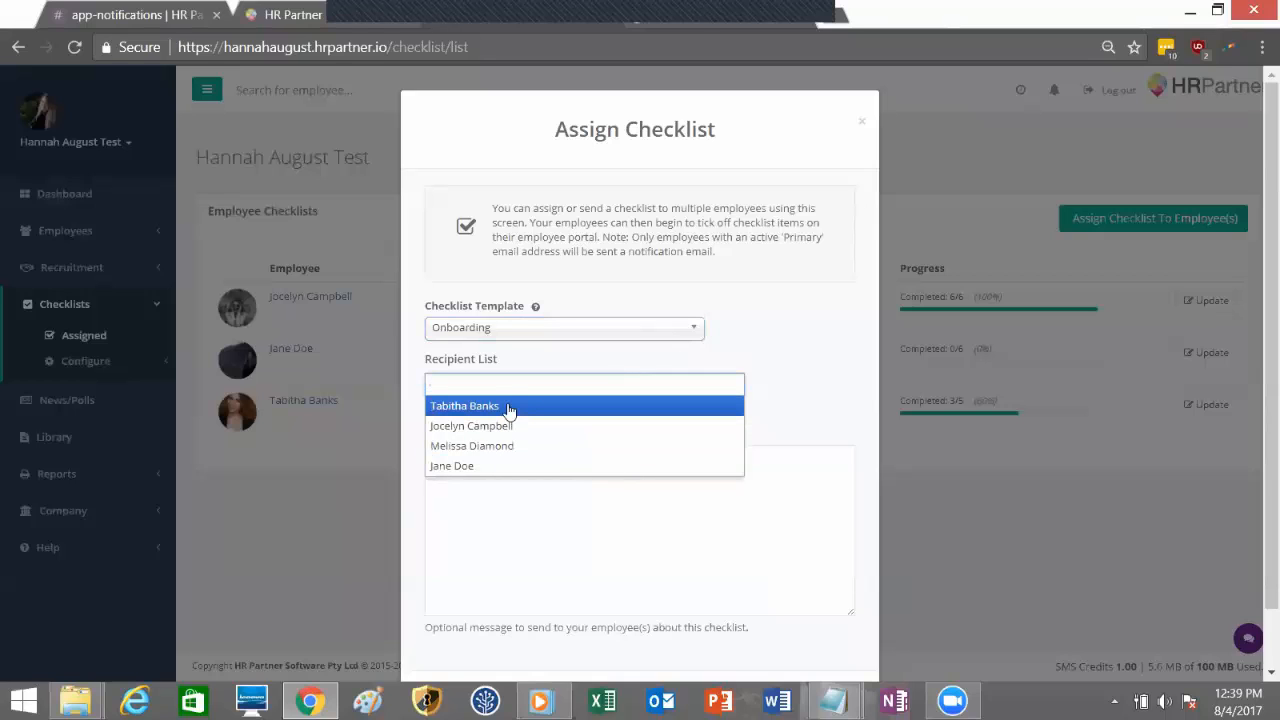
click(497, 446)
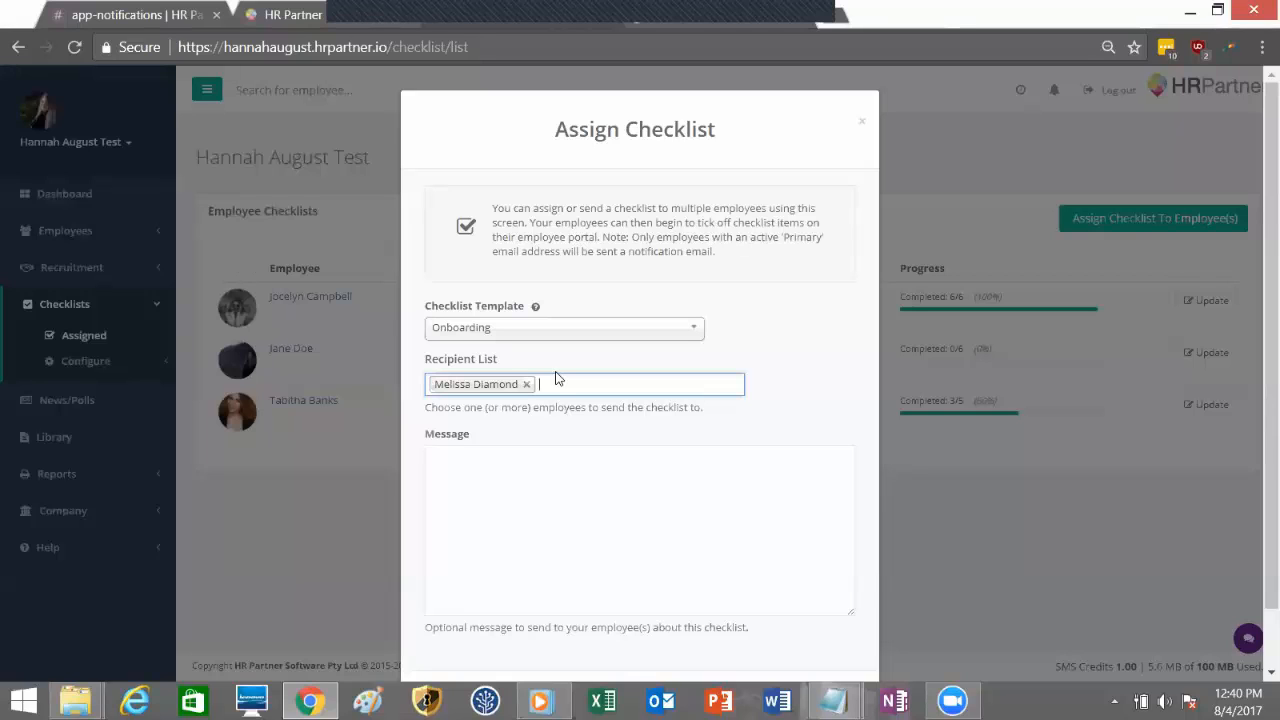
- Write a message welcoming the employee to the team and asking them to complete the steps to get up and running, and assign the checklist
click(503, 500)
scroll(505, 499, down, 1)
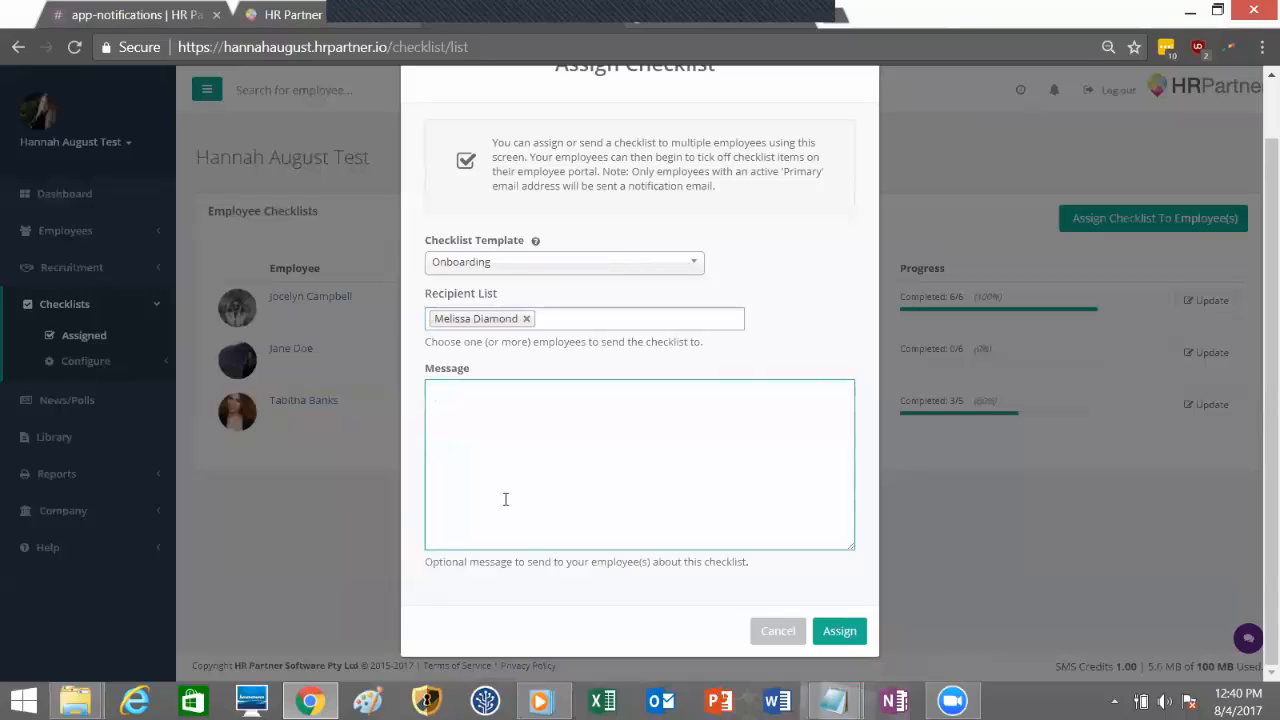
text(Hi Melissa,  Welcome to the team! Please complete these steps to get up and running>  Thanks, Hannah)
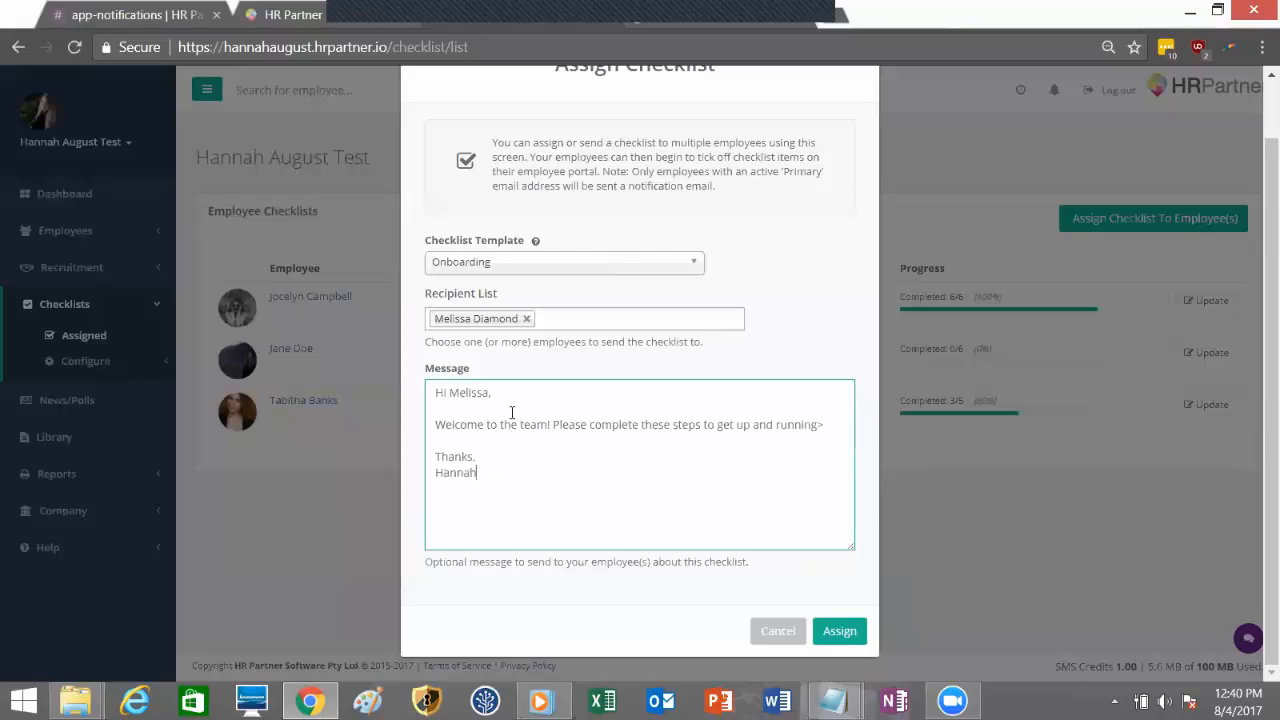
click(838, 640)
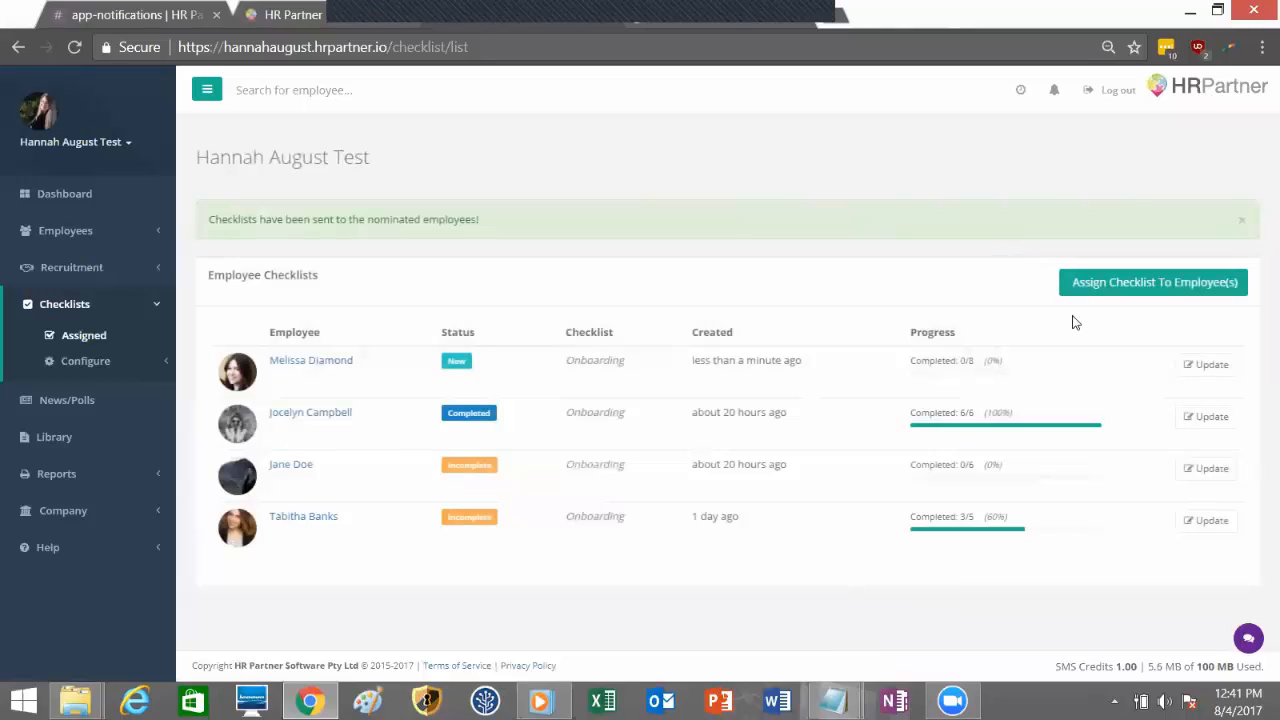
- Upload Health-Safety-Agreement.pdf to the Health and Safety Agreement item of the employee's new checklist, and return to the employee checklists
click(1200, 366)
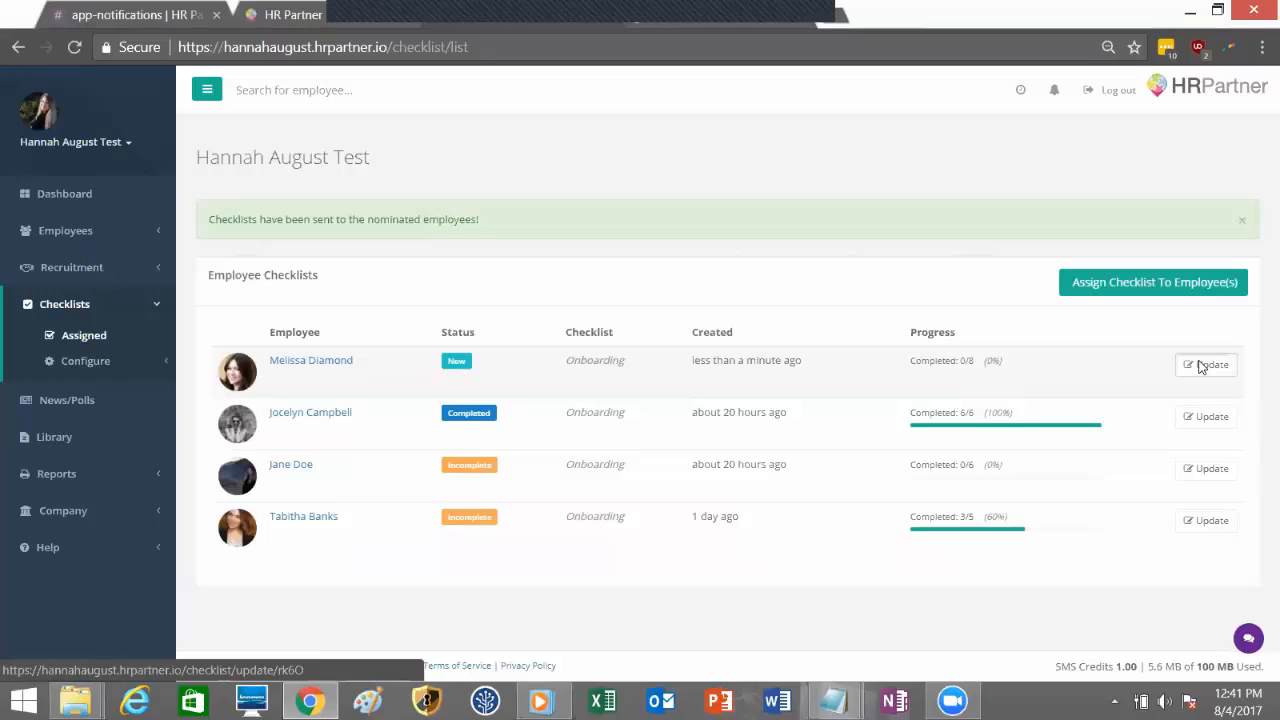
click(1200, 366)
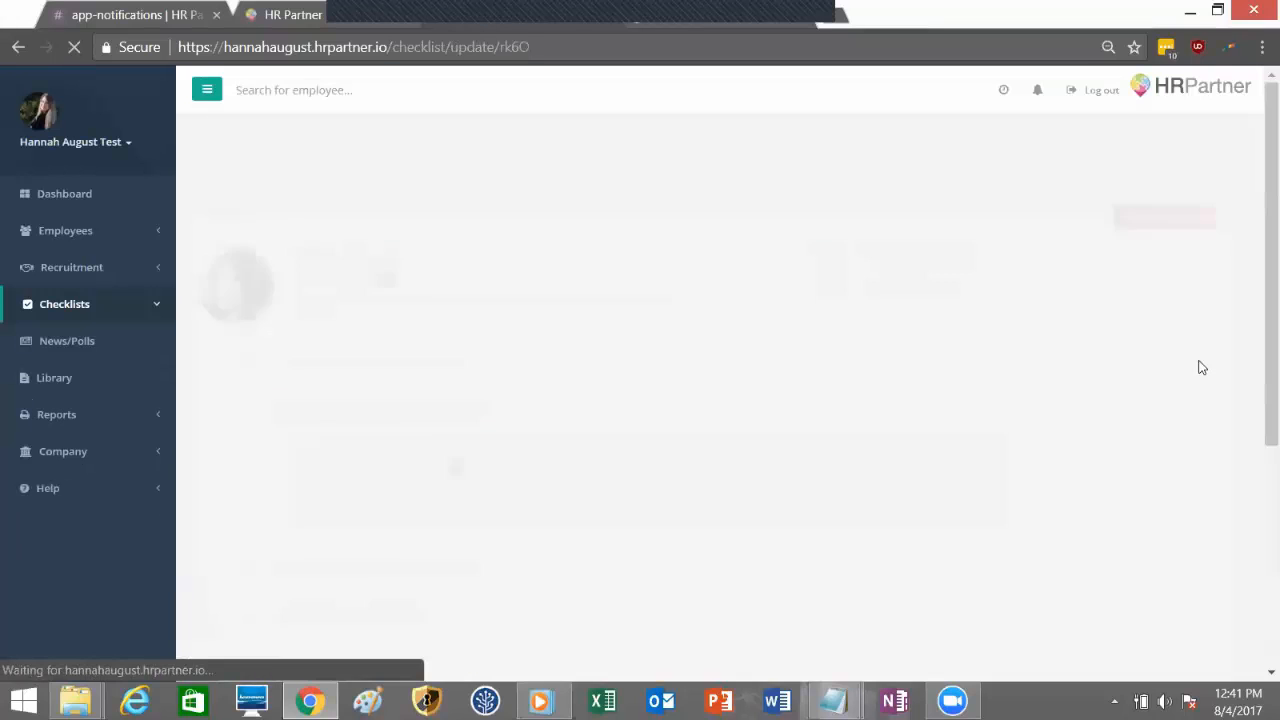
scroll(1230, 400, down, 3)
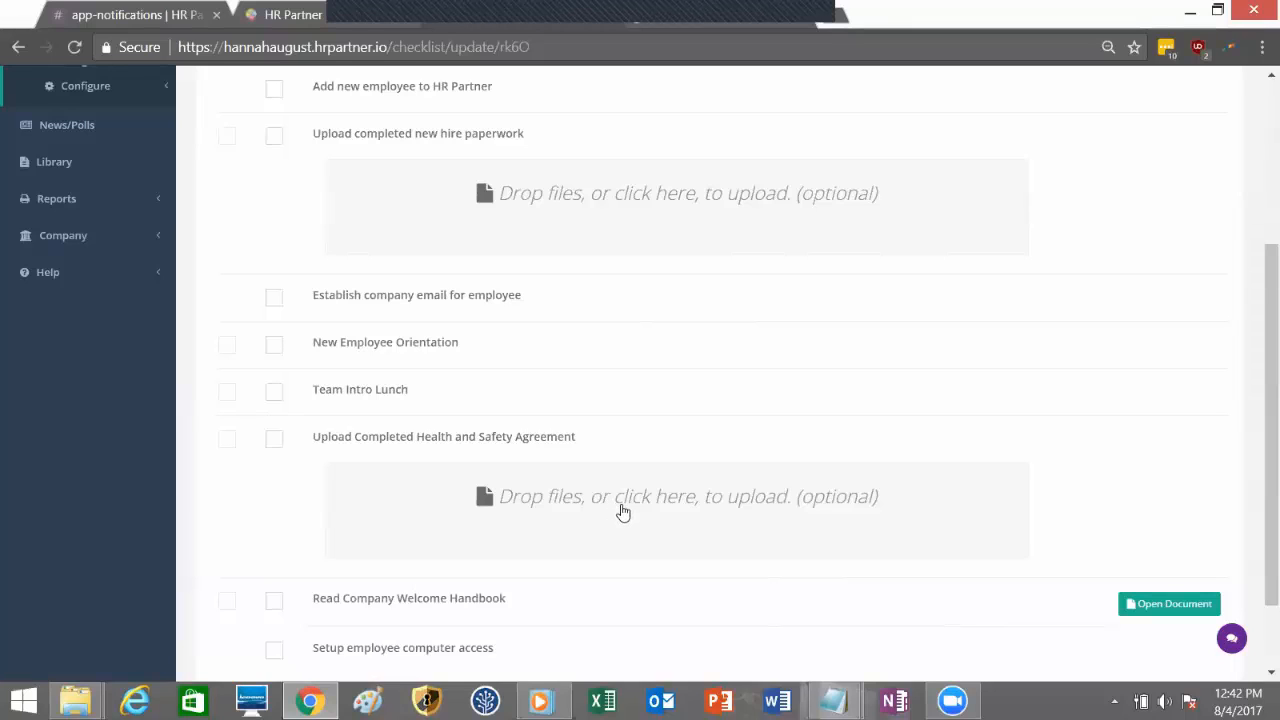
click(621, 510)
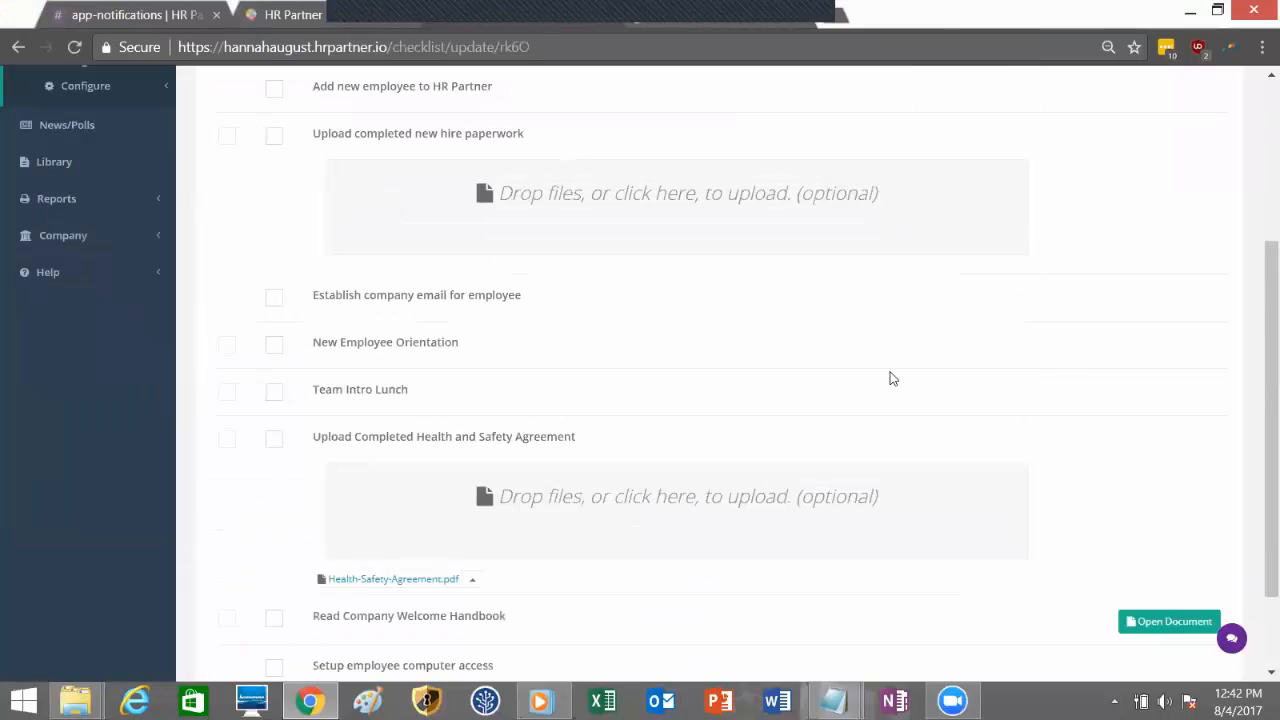
scroll(432, 374, down, 1)
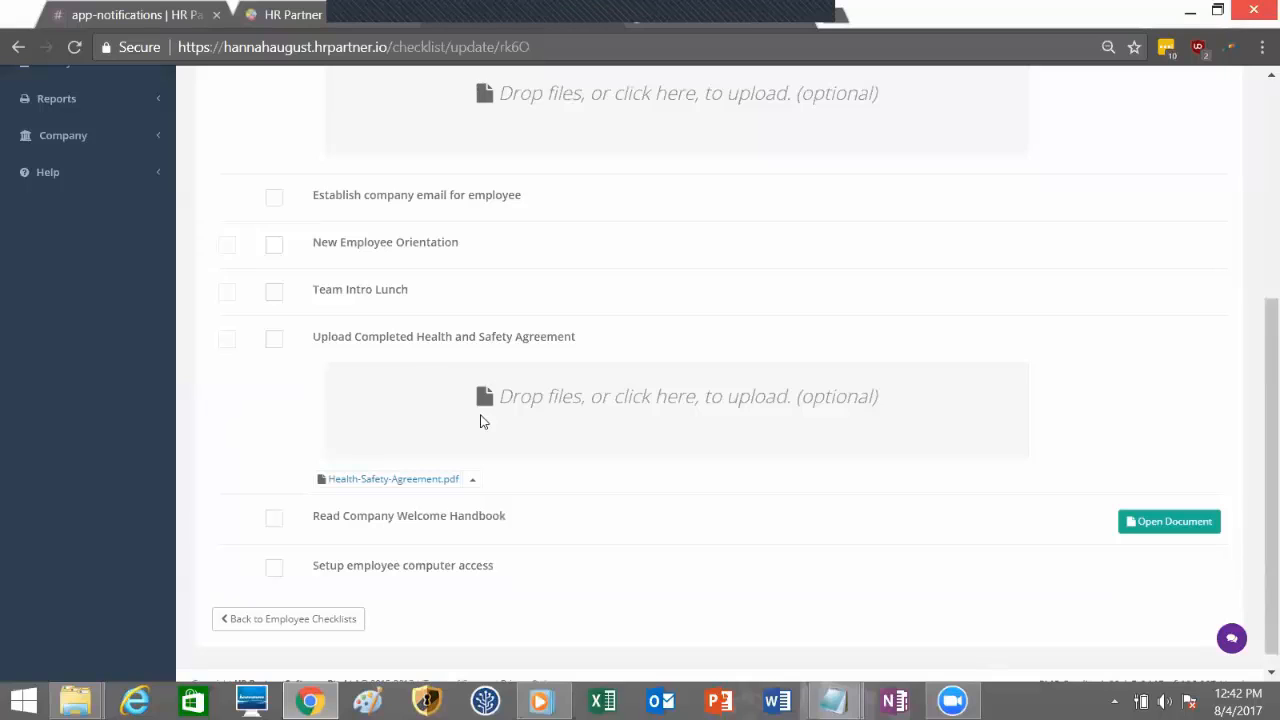
scroll(390, 550, down, 1)
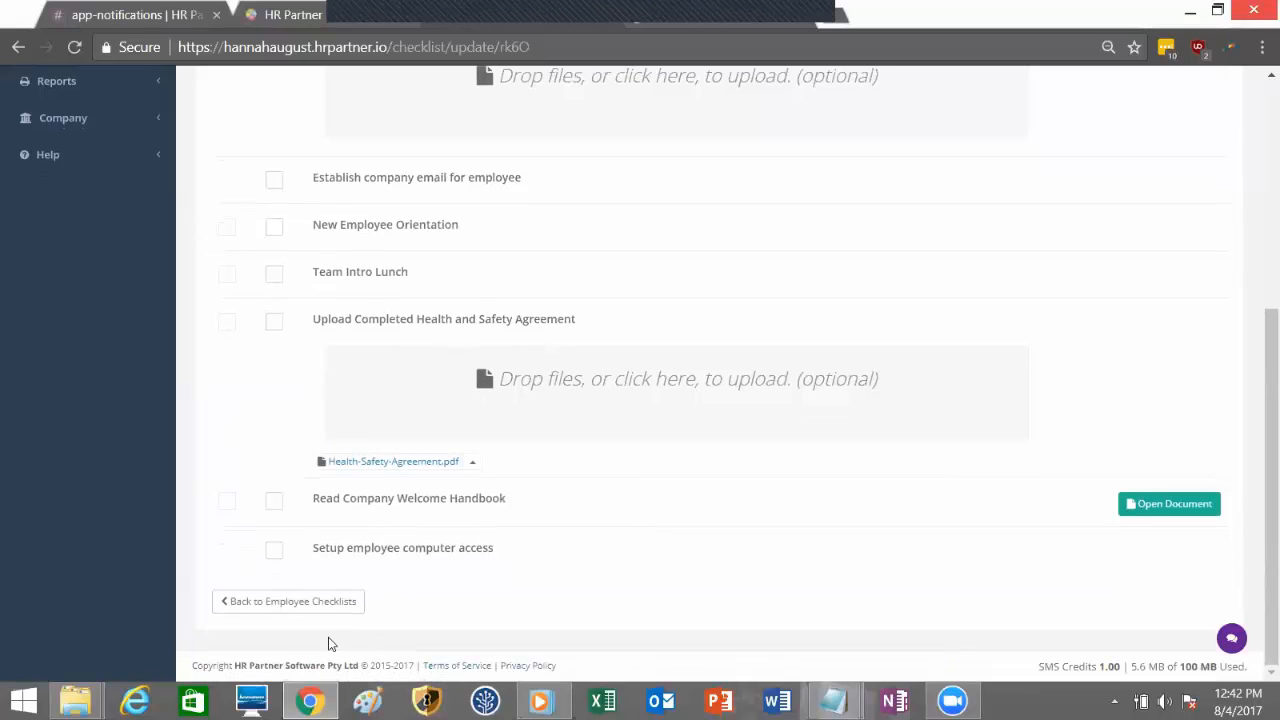
click(291, 609)
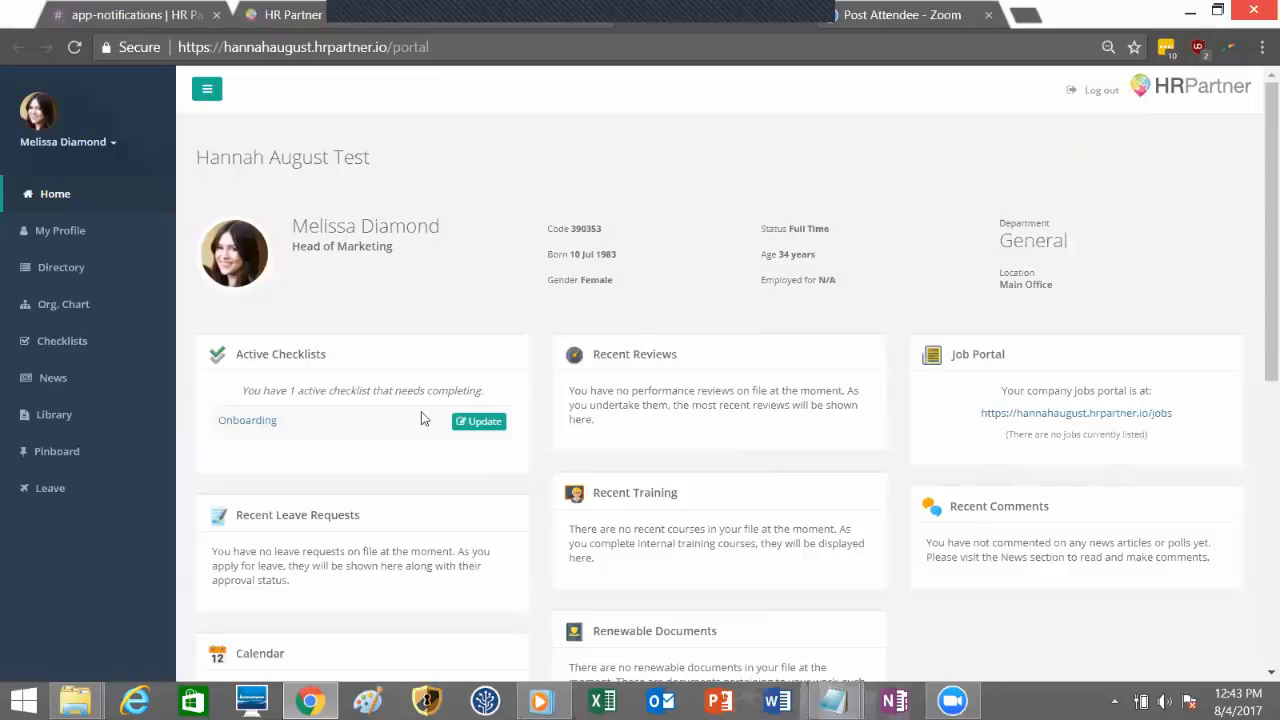
- In the employee portal, upload Completed-Health-Safety-Agreement.pdf to the Onboarding checklist's Health and Safety Agreement item and return to the checklists
click(458, 430)
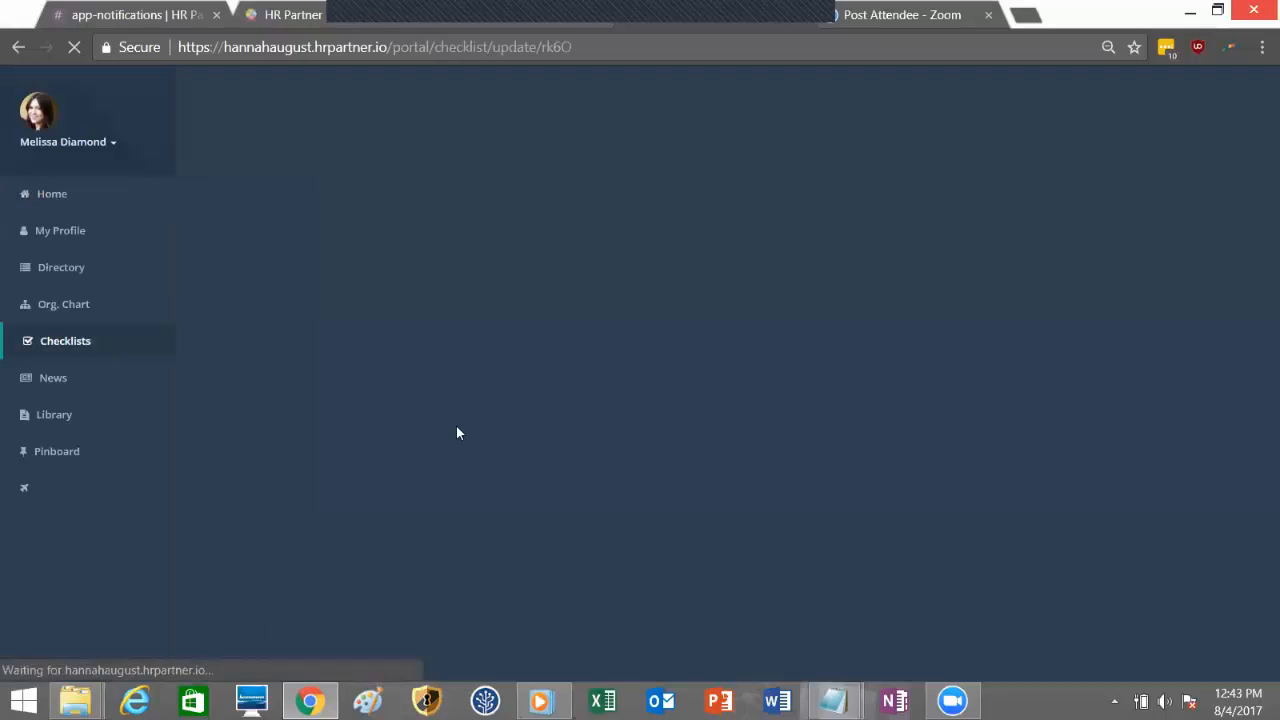
scroll(1257, 253, down, 1)
scroll(1257, 253, down, 1)
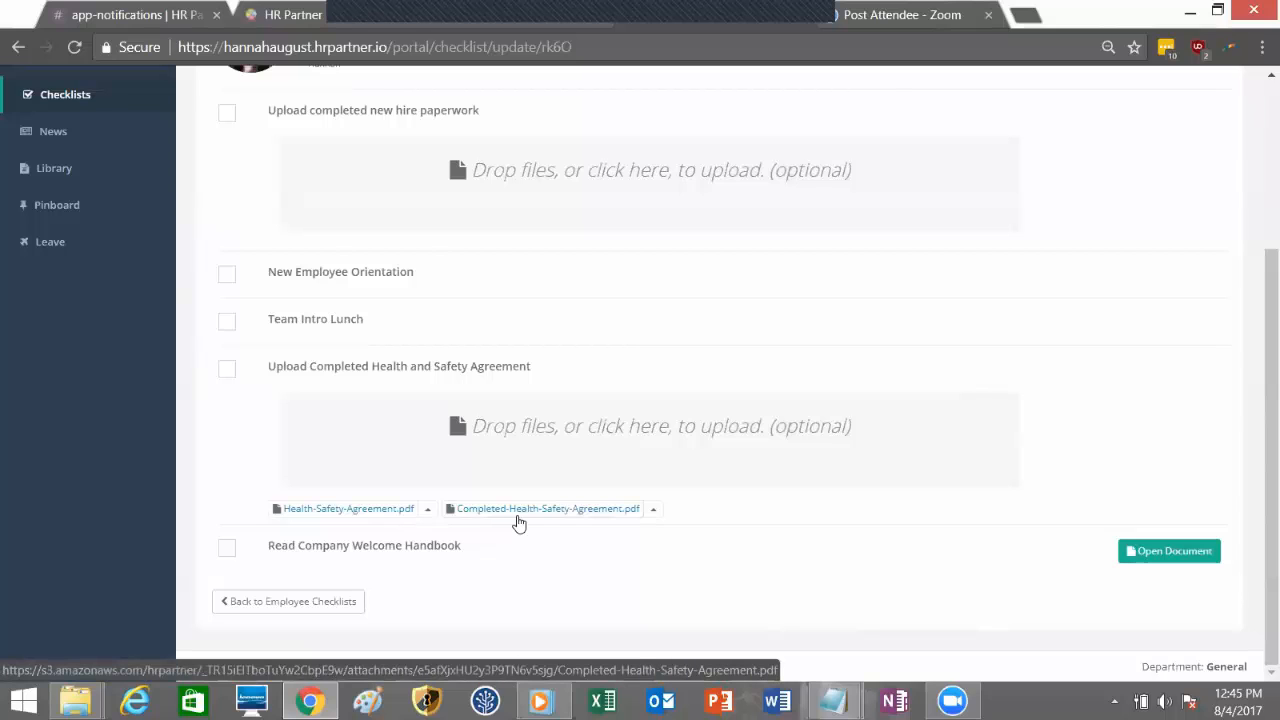
click(329, 605)
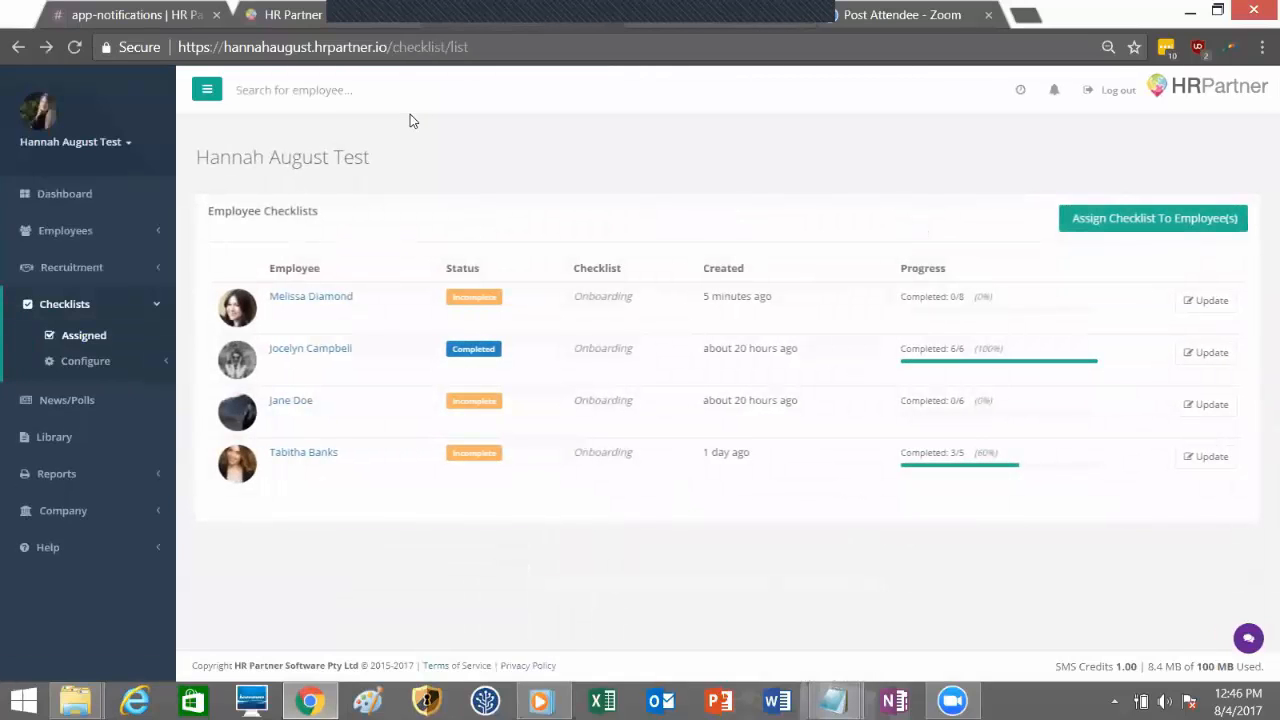
- Reload the administrator's employee checklists and examine the new employee's Onboarding checklist for check-offs and uploaded files
right_click(409, 116)
click(462, 175)
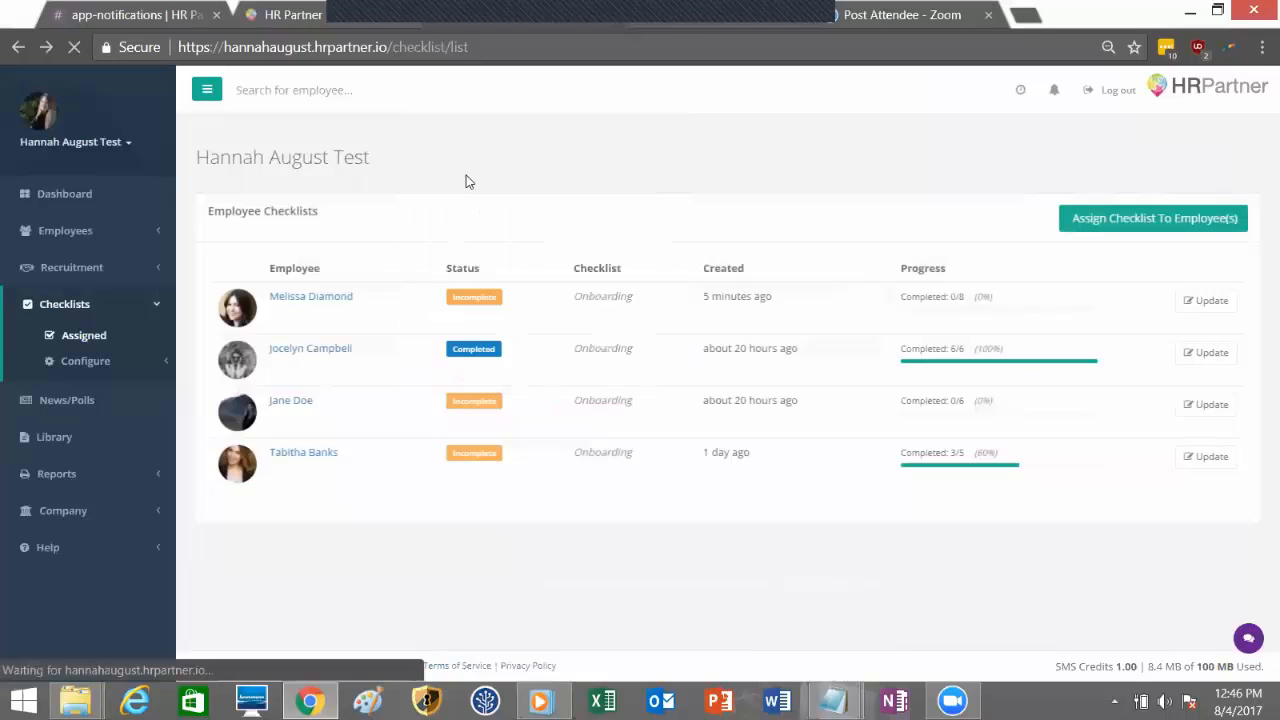
click(1206, 299)
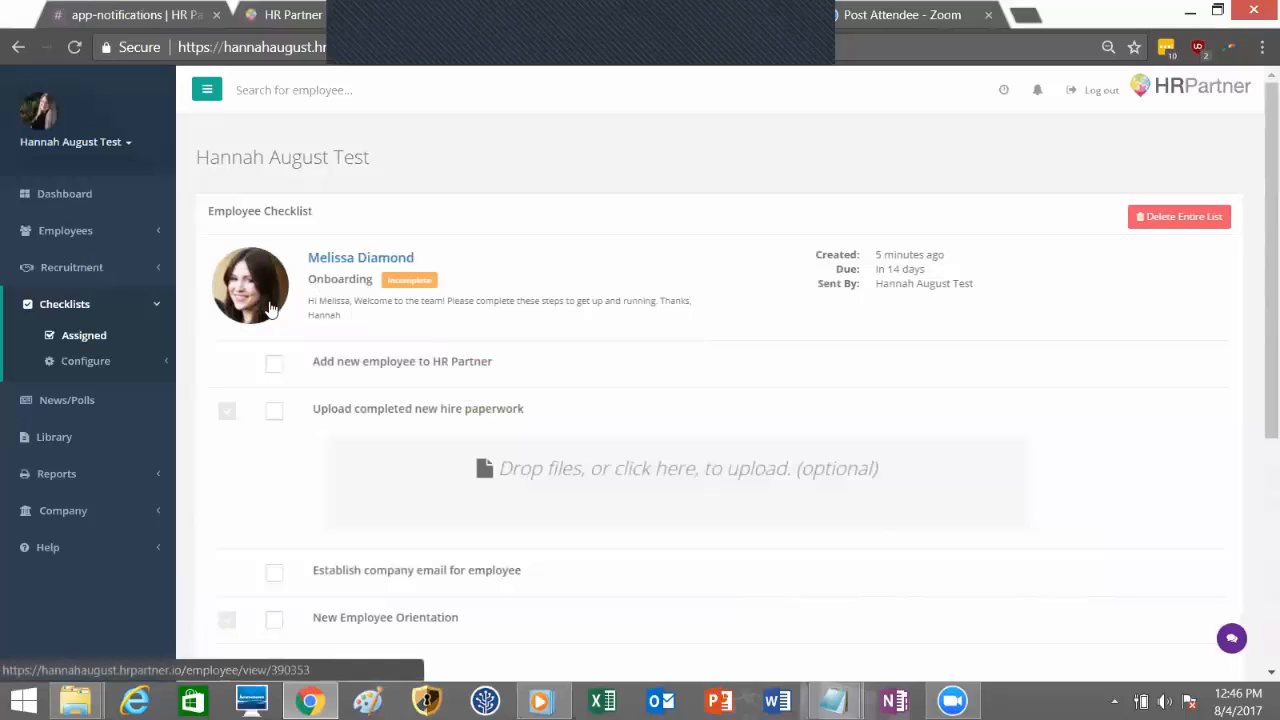
scroll(262, 340, down, 1)
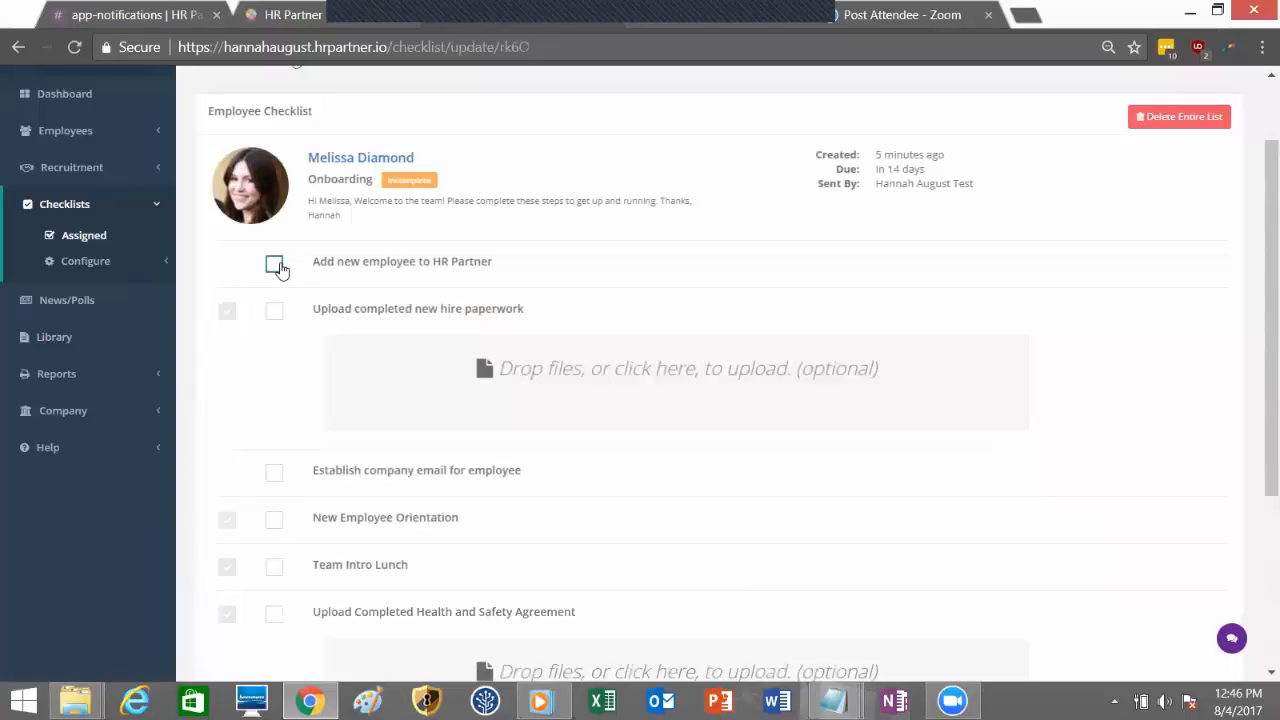
scroll(297, 350, down, 3)
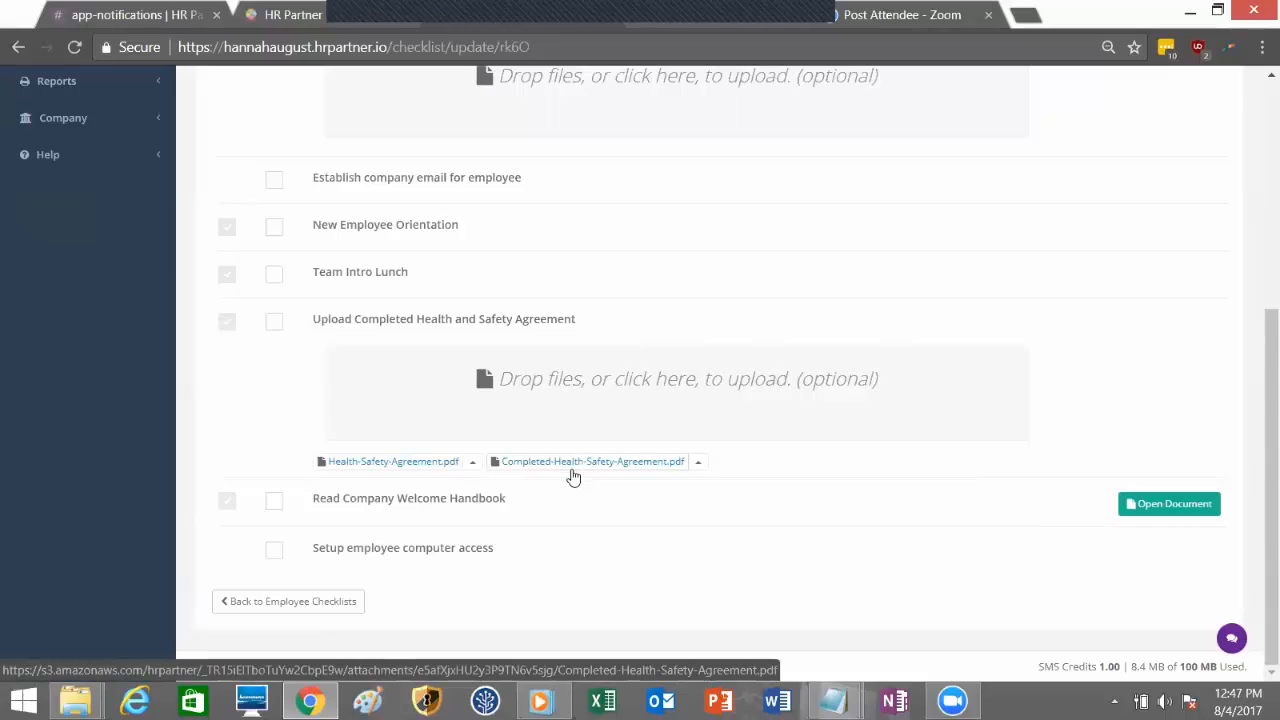
scroll(337, 362, up, 4)
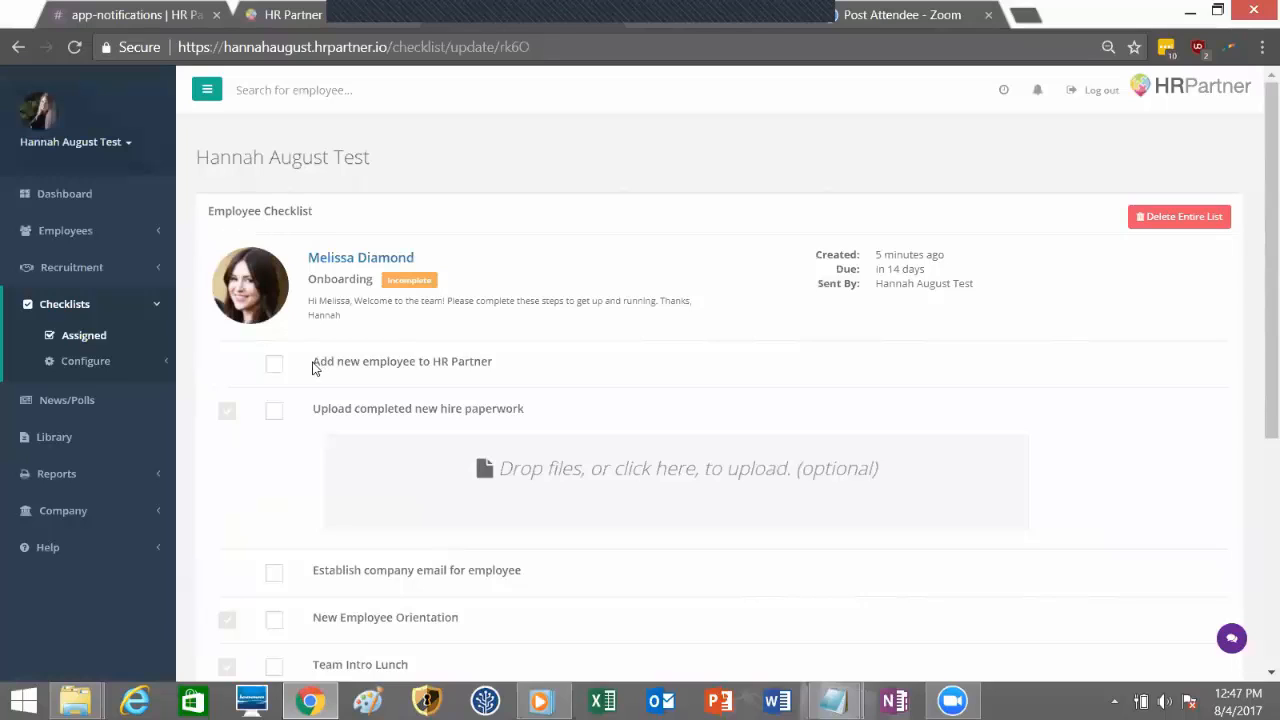
- As administrator, check off the new employee's Onboarding items from Add new employee to HR Partner through Team Intro Lunch
click(274, 363)
click(274, 410)
click(274, 572)
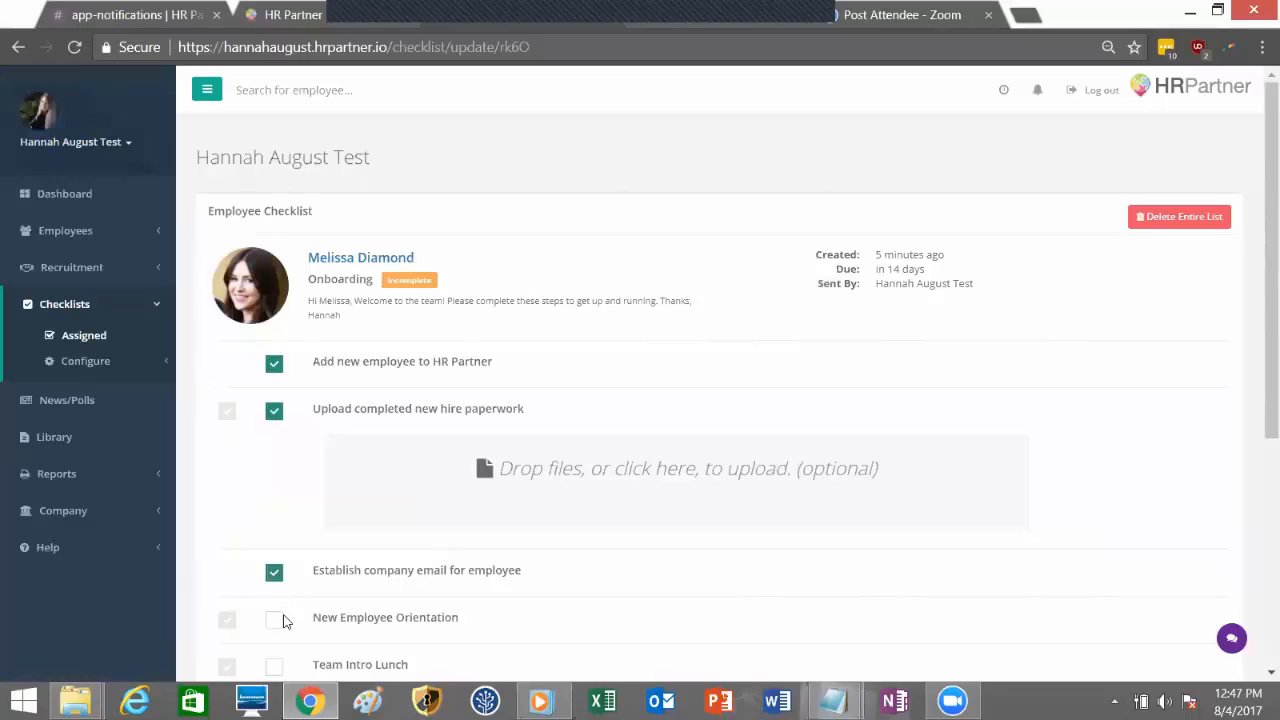
click(274, 619)
click(274, 667)
- Check off the Health and Safety Agreement, Read Company Welcome Handbook and Setup employee computer access items, and return to the employee checklists
scroll(320, 630, down, 2)
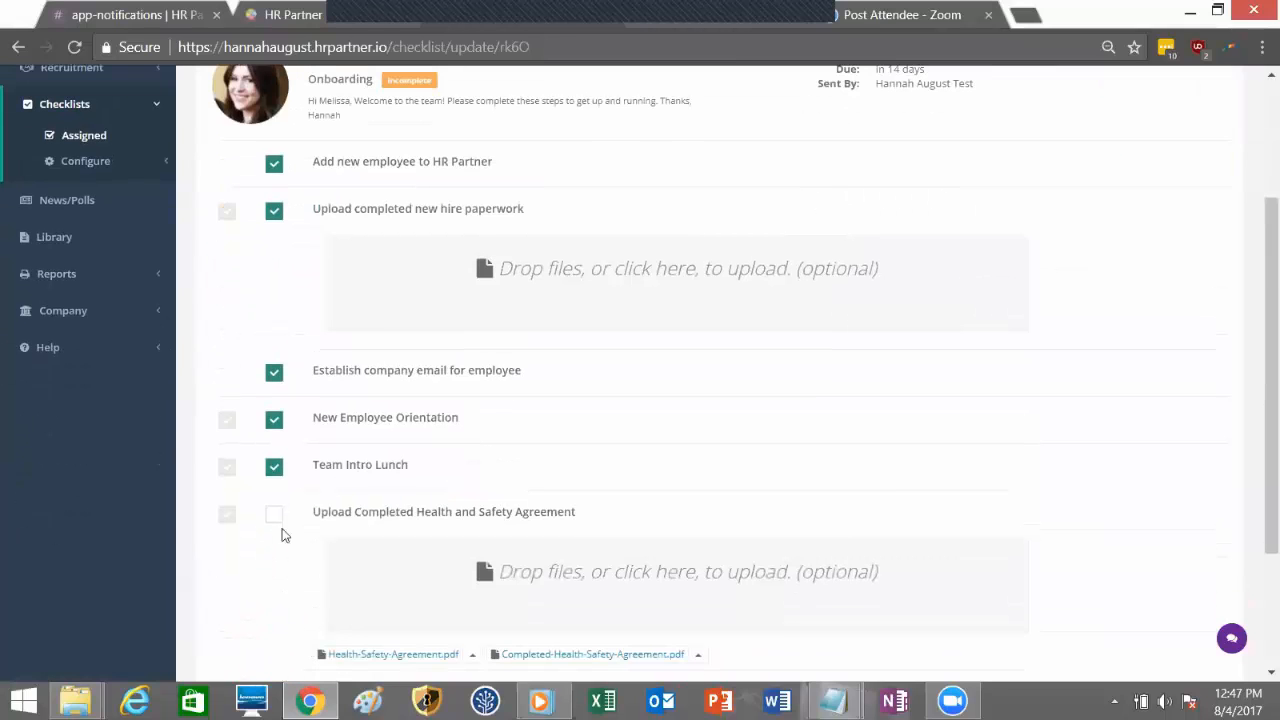
click(274, 514)
scroll(309, 559, down, 2)
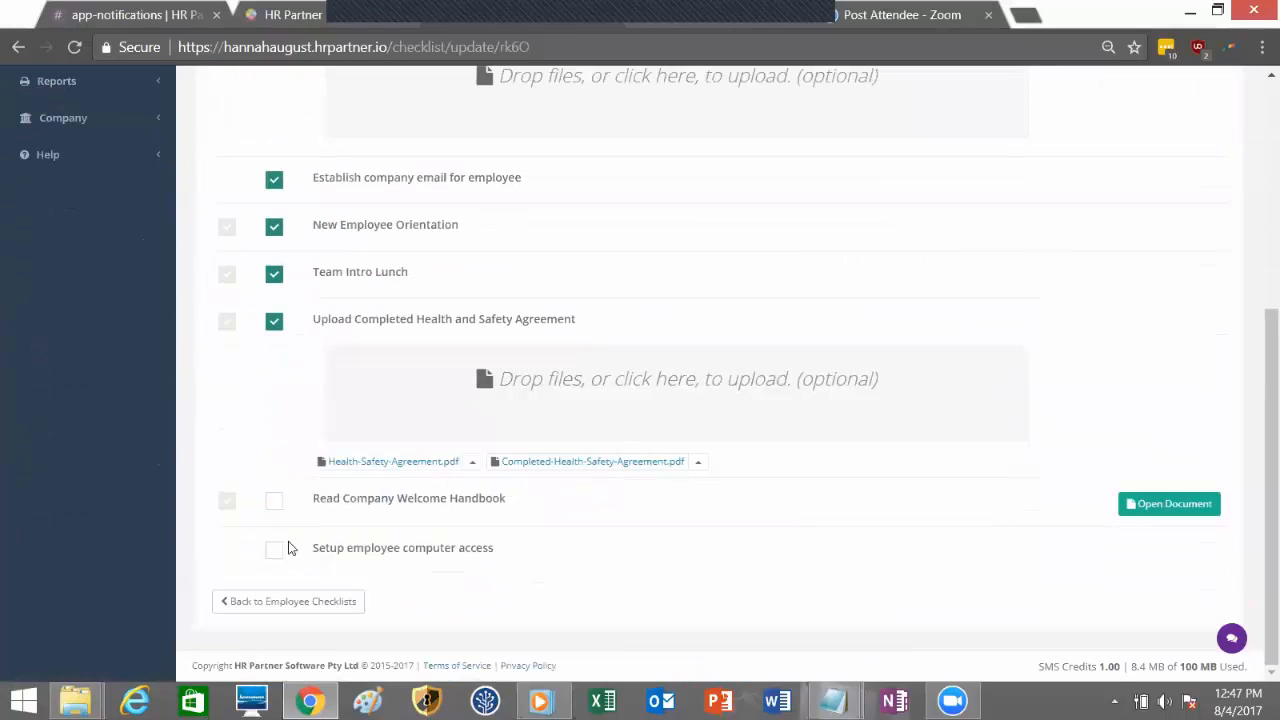
click(277, 506)
drag(313, 548, 491, 557)
click(490, 558)
click(276, 553)
click(259, 600)
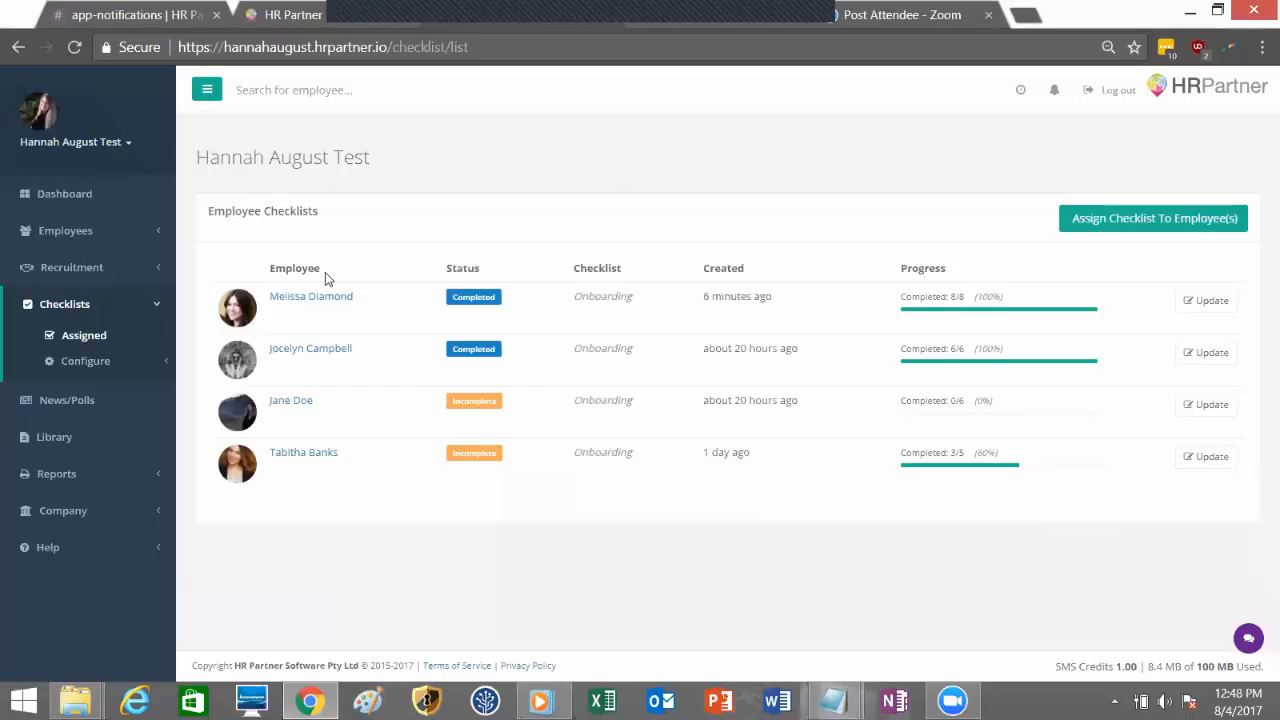
- Open a blank new checklist template from the checklist templates list and look over its name, comments, reminder and notification settings
click(124, 366)
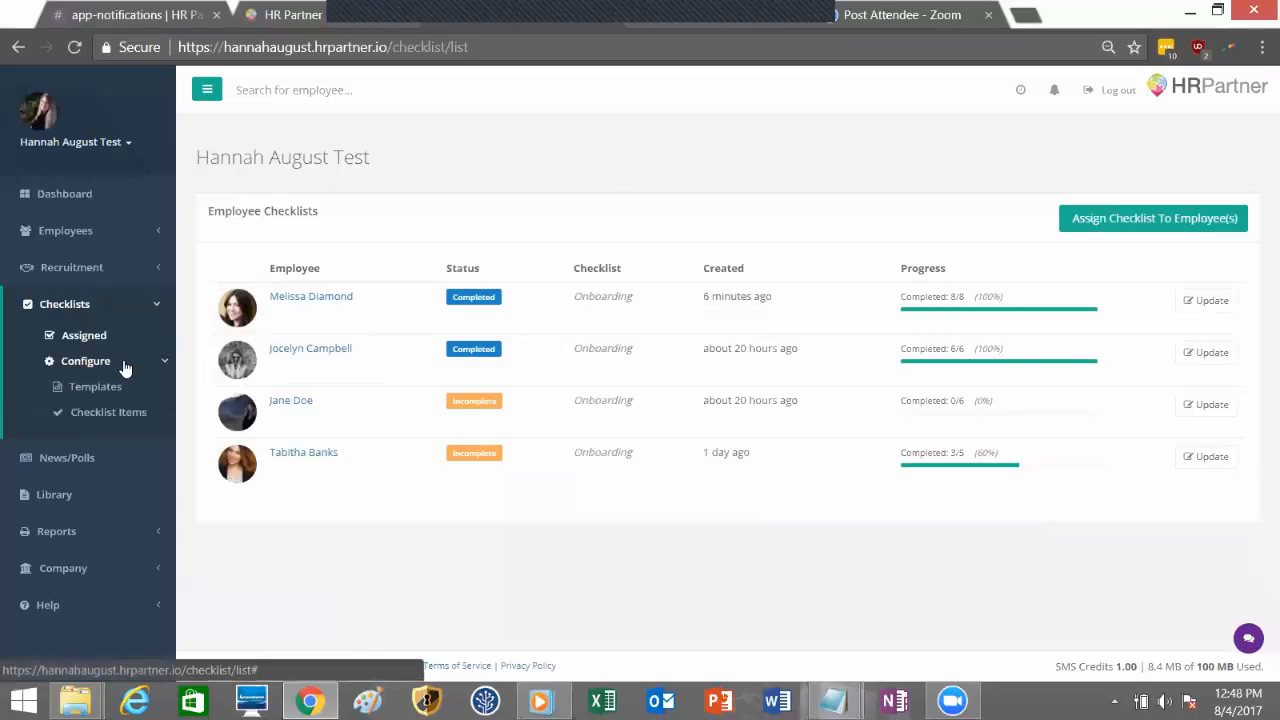
click(124, 395)
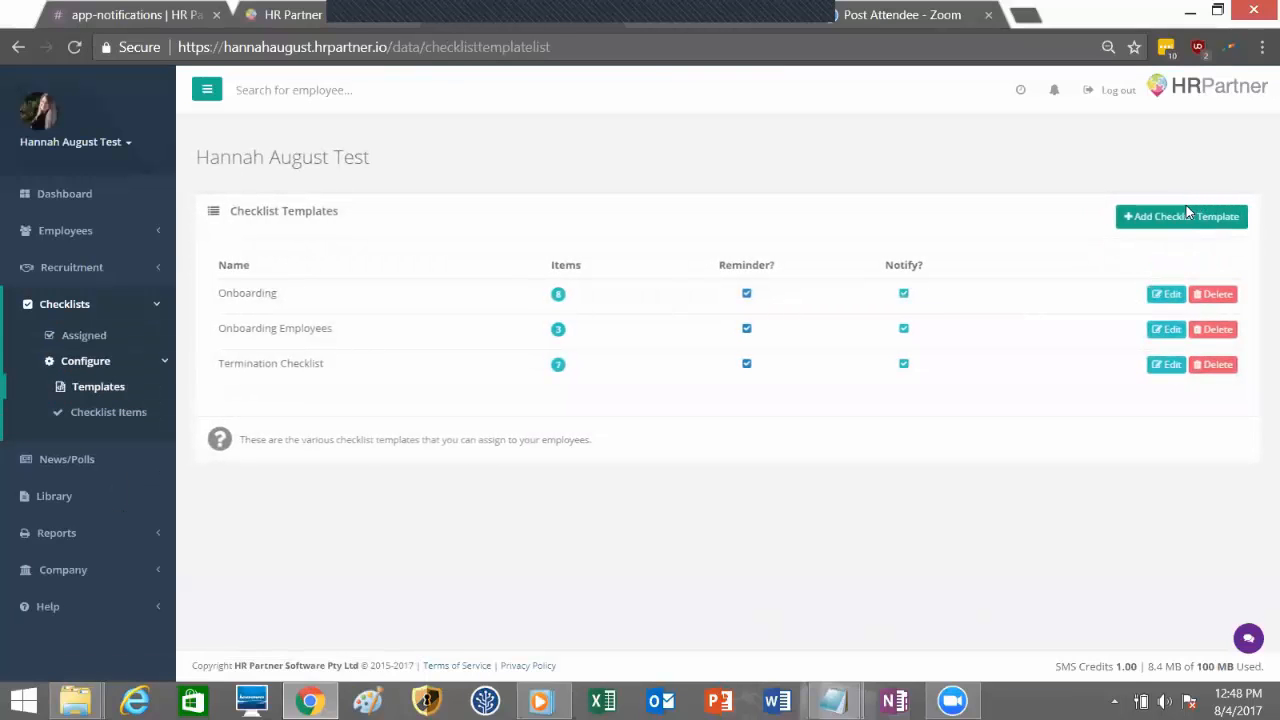
click(1173, 218)
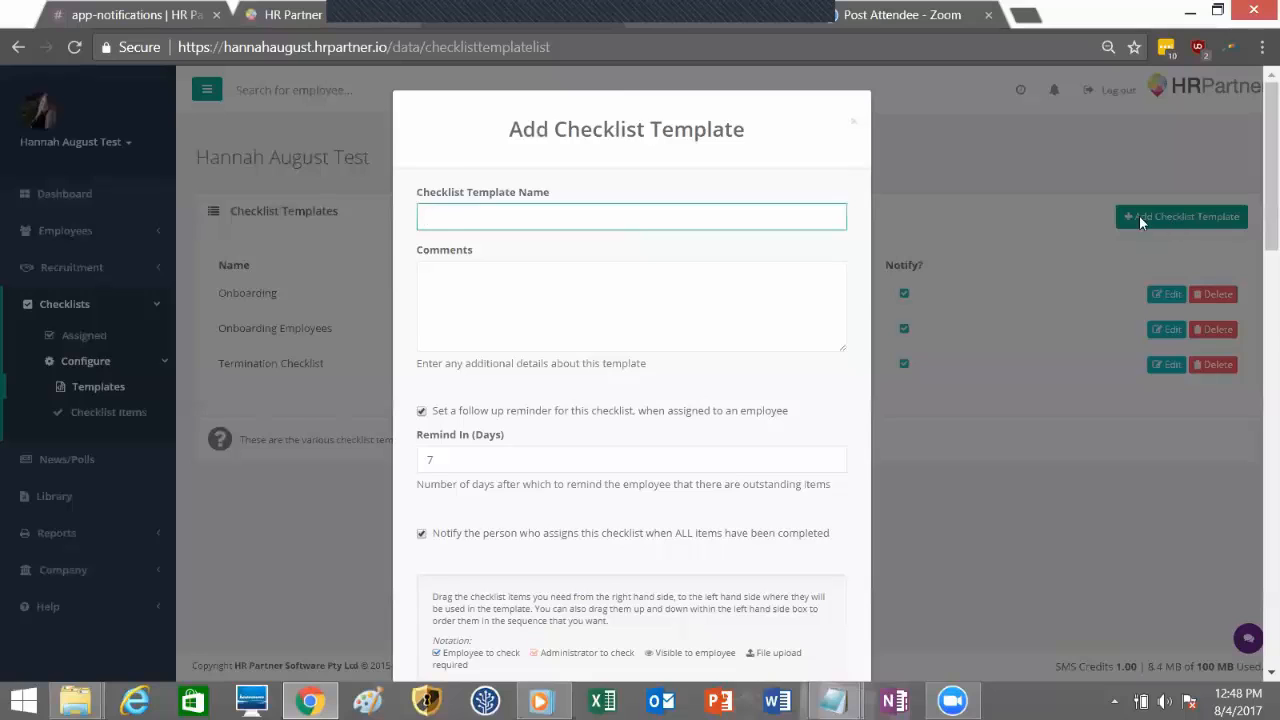
scroll(820, 297, down, 3)
scroll(798, 328, up, 2)
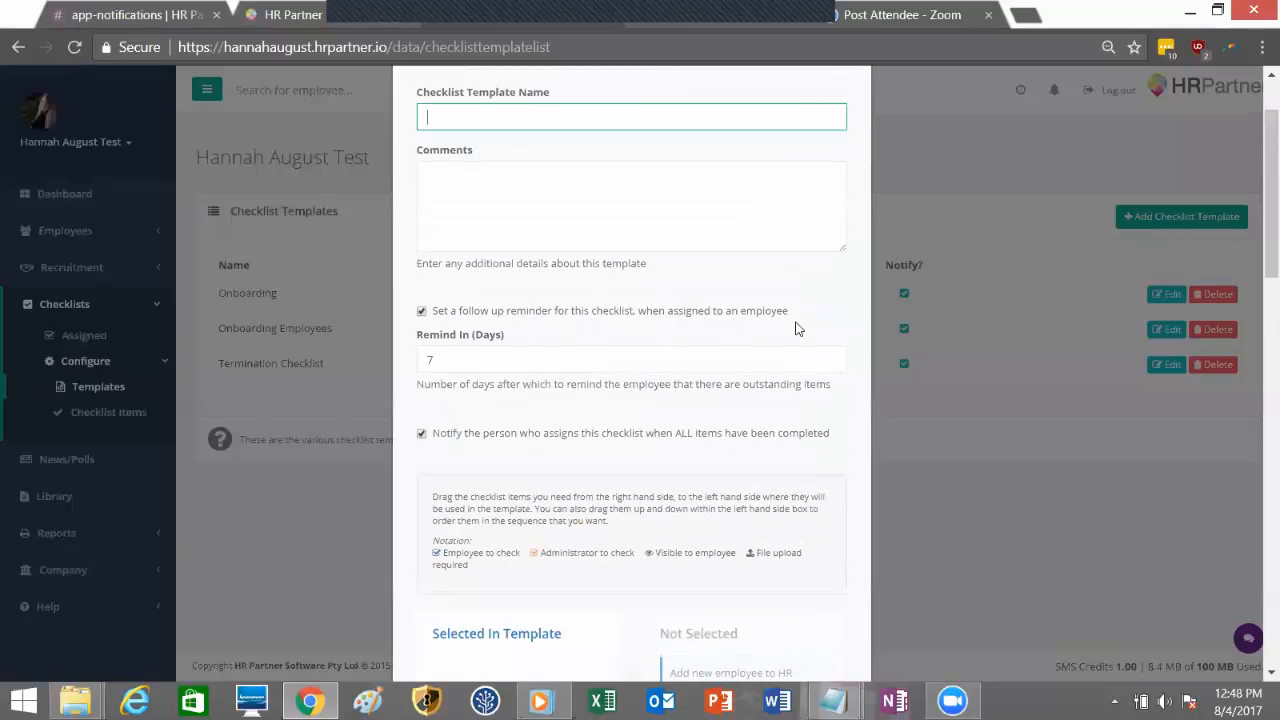
click(949, 196)
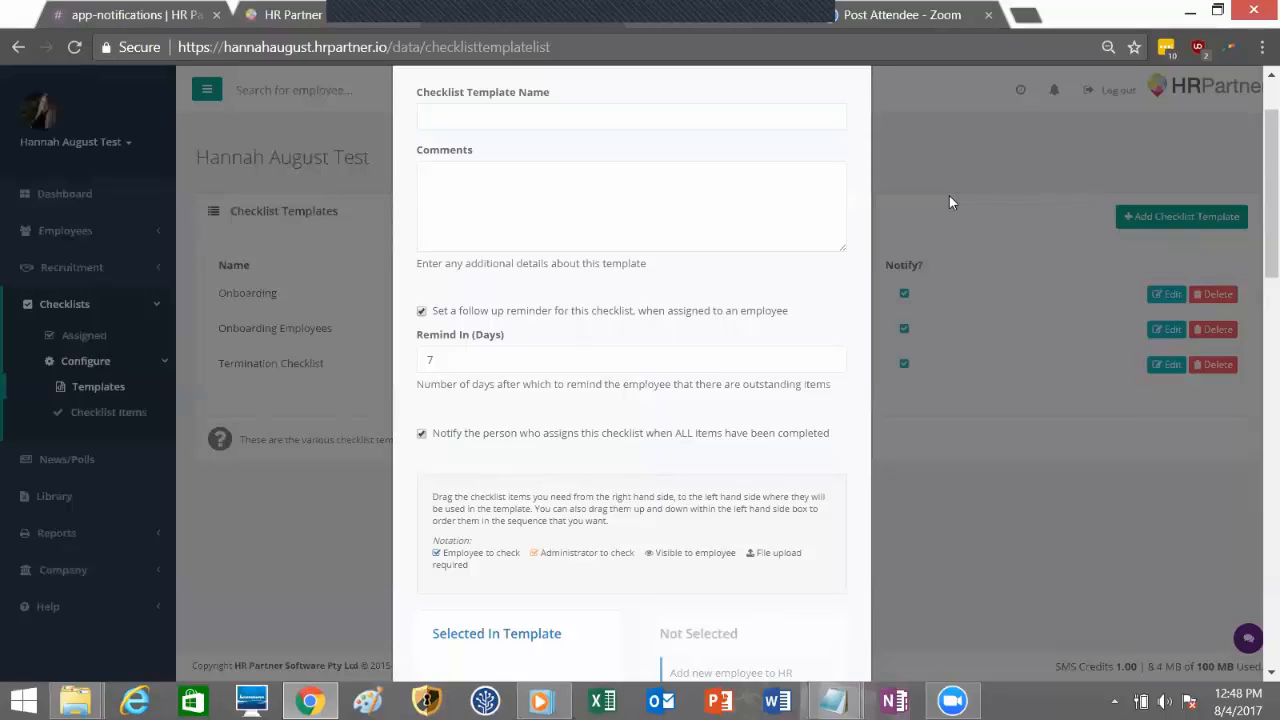